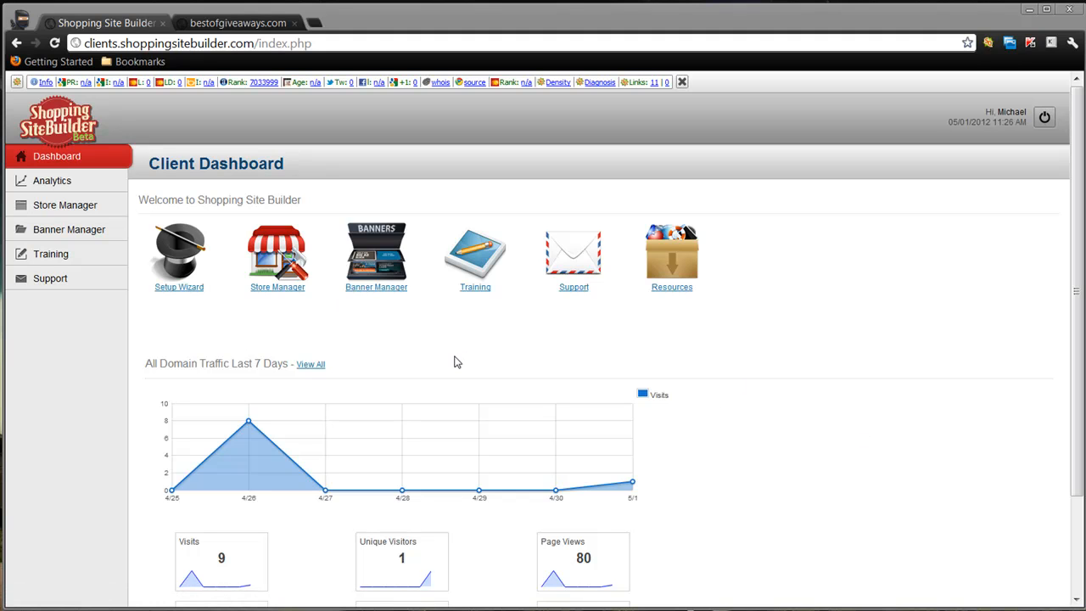
- Look over the traffic chart on the client dashboard and open the Store Manager
mouse_move(633, 483)
mouse_move(247, 424)
left_click(261, 274)
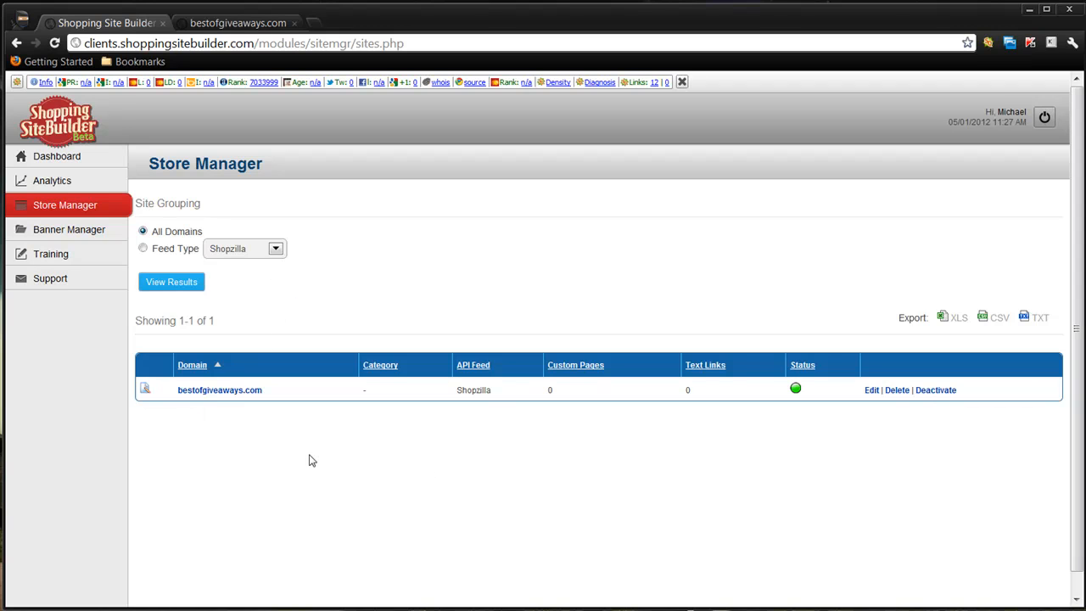
left_click(65, 159)
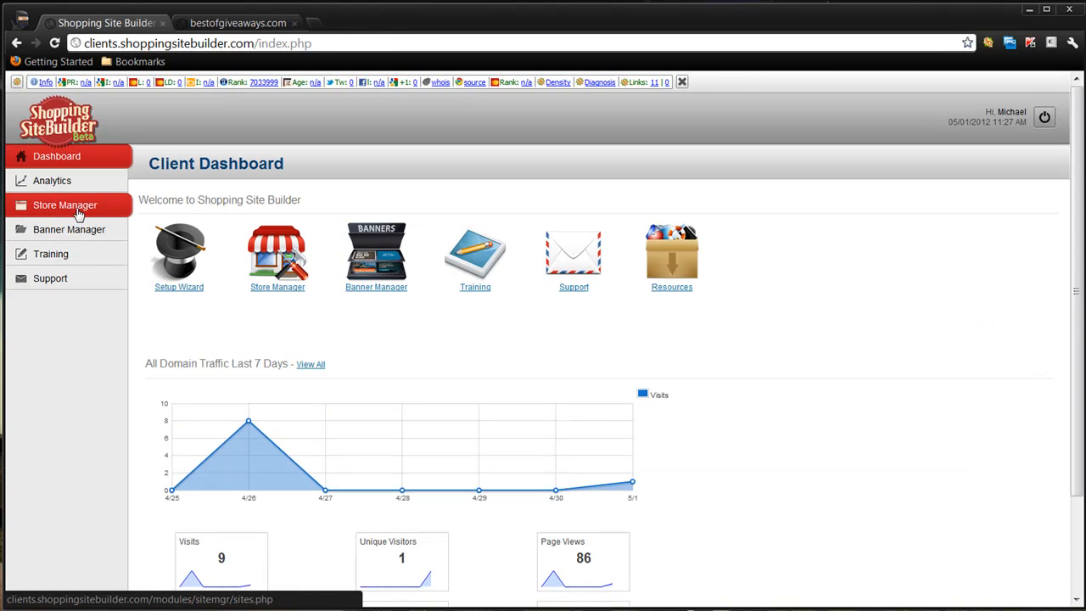
left_click(73, 209)
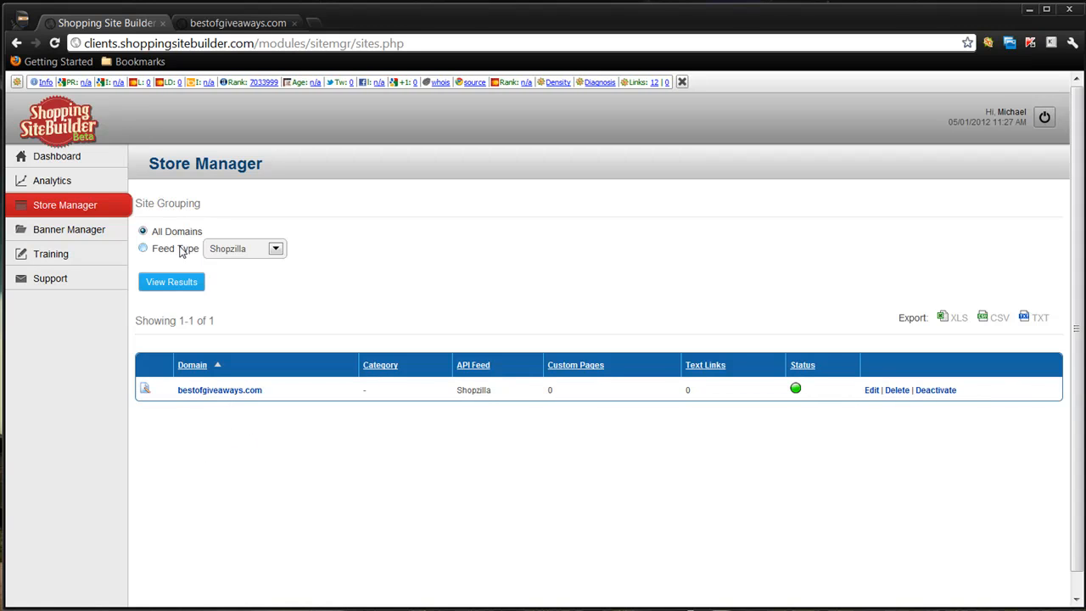
- Try grouping the sites by the Shopping.com feed type and return the grouping to All Domains
left_click(176, 253)
left_click(275, 249)
left_click(259, 277)
left_click(272, 249)
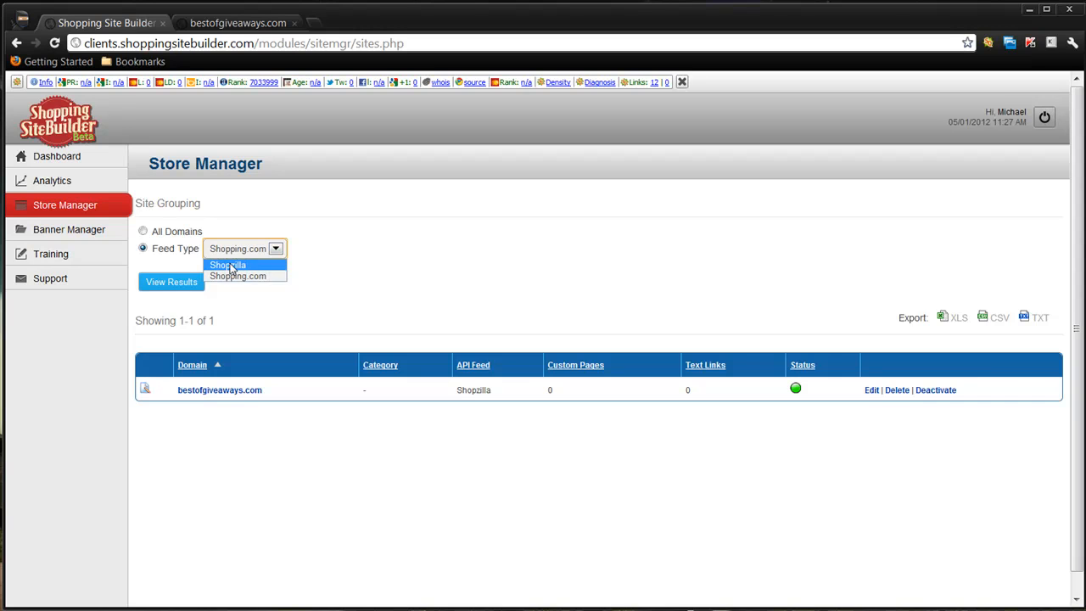
left_click(404, 299)
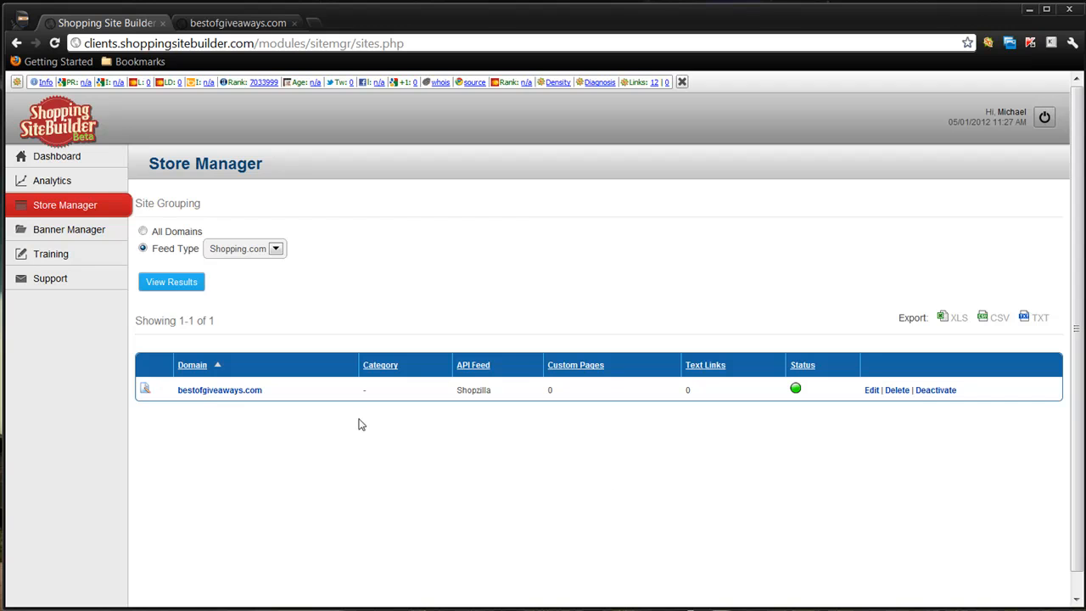
left_click(143, 232)
- Edit the bestofgiveaways.com site and set its site title to "Best of Giveaways! - Electronics Super Store"
left_click(872, 393)
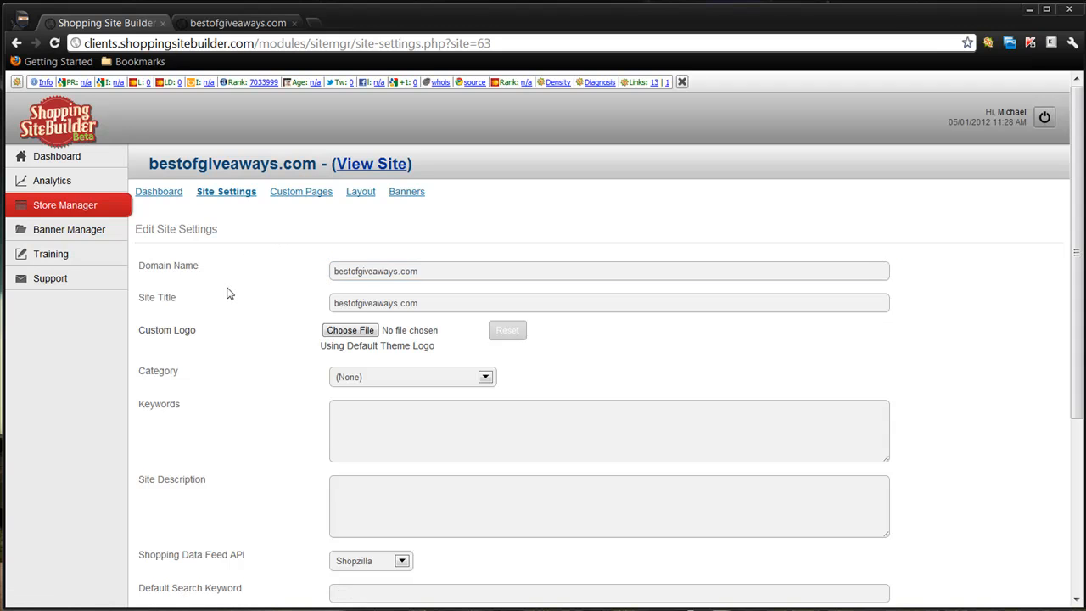
key("Tab")
left_click_drag(442, 303, 296, 303)
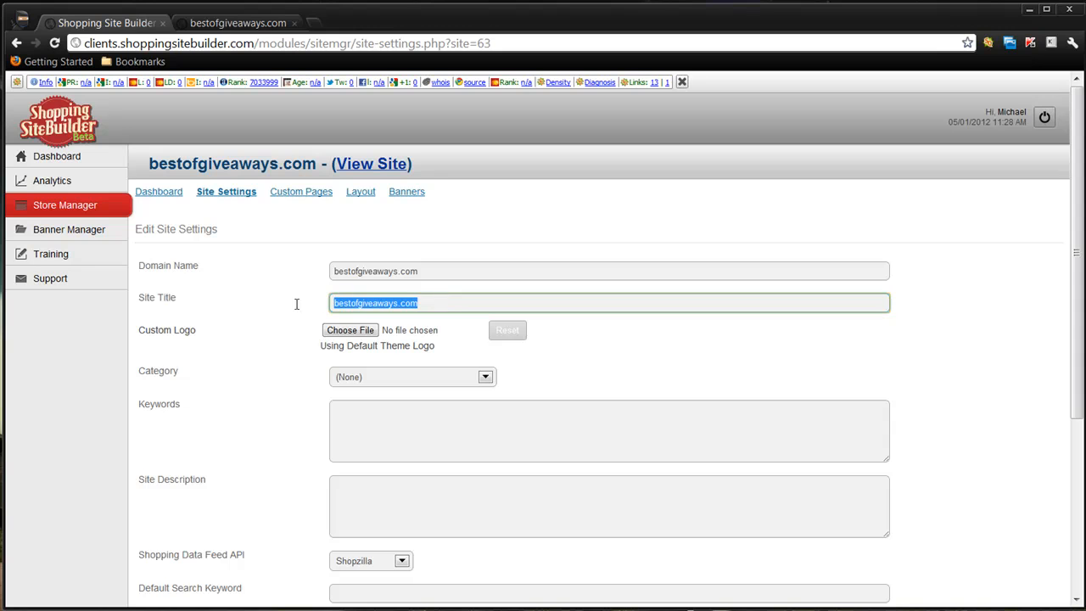
type("B")
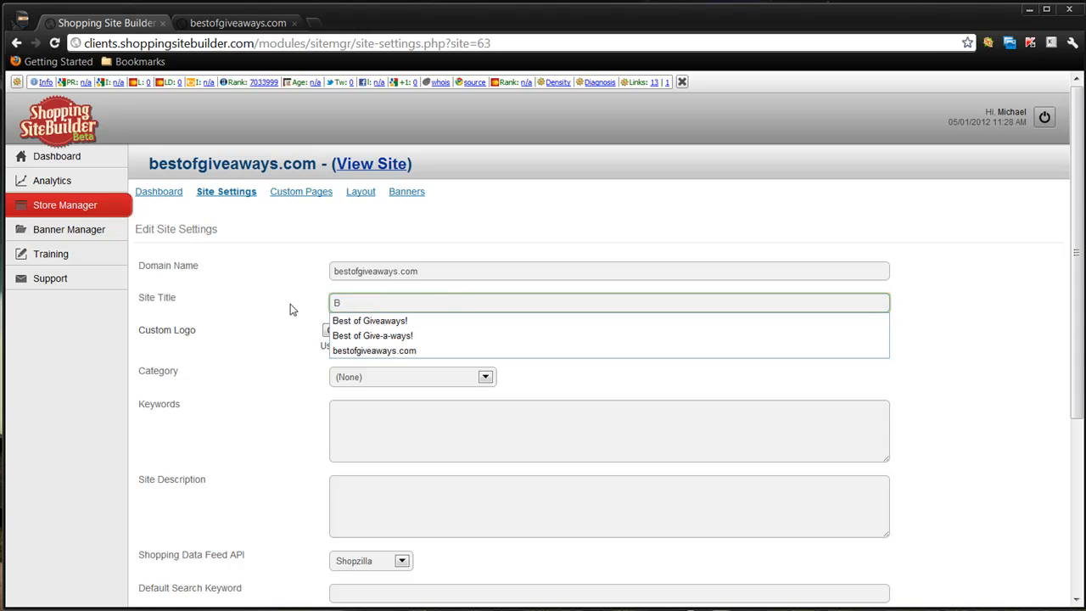
left_click(359, 321)
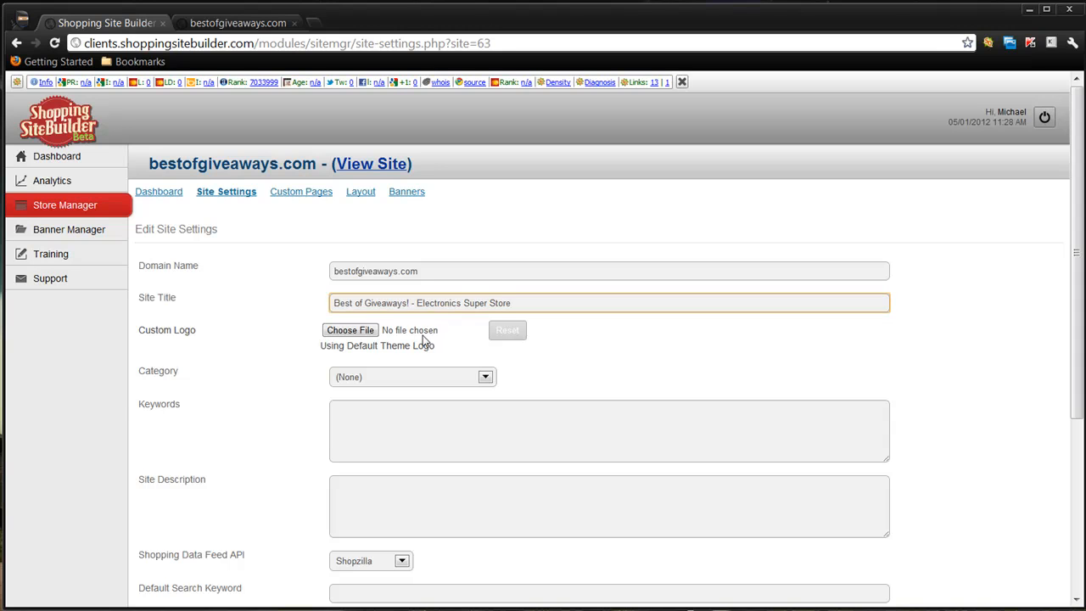
- Choose the desktop image logo-bestgiveaways as the site's custom logo
left_click(344, 336)
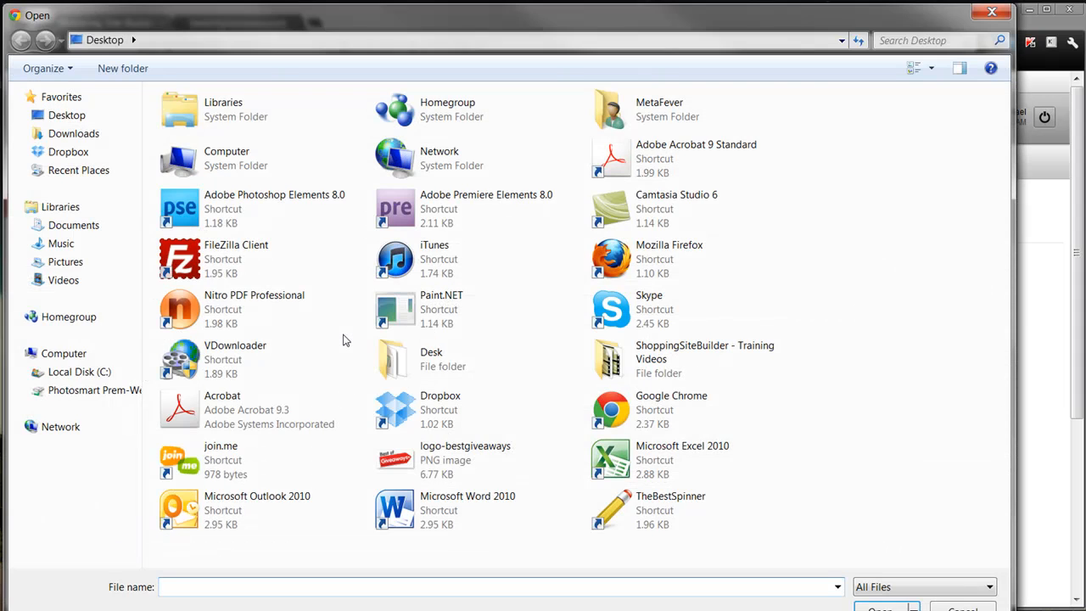
left_click(426, 462)
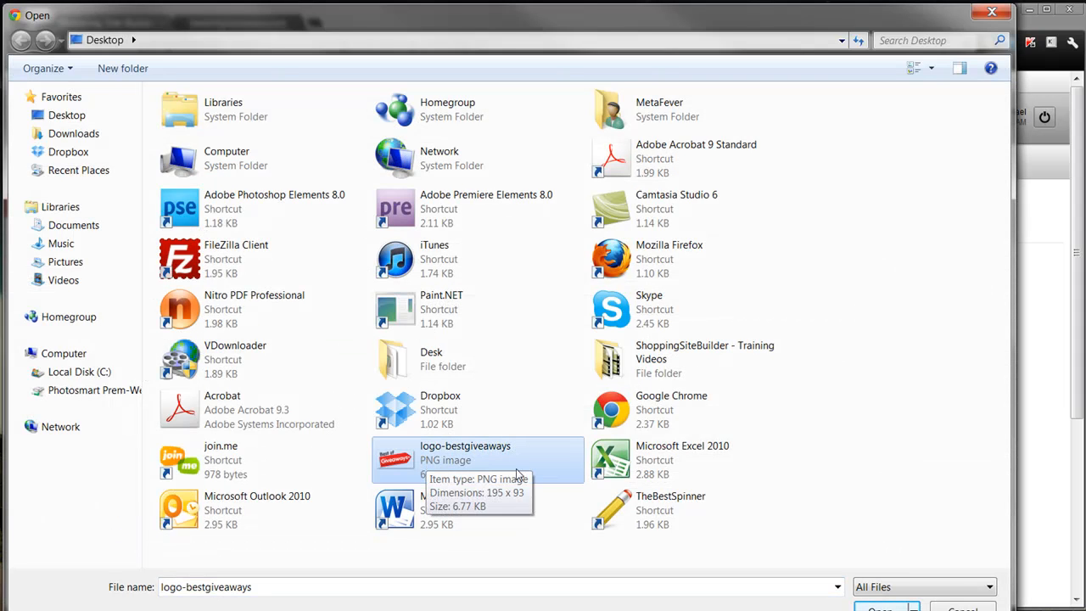
left_click(883, 608)
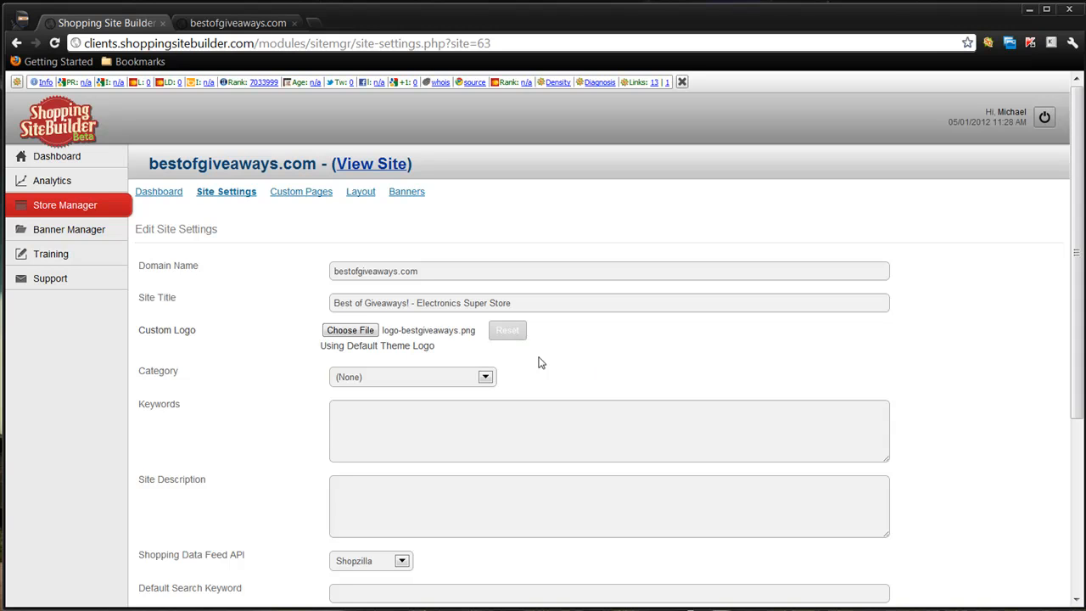
- Reload the bestofgiveaways.com storefront and examine its featured products, brands and category list against the available category choices
scroll(640, 370, "down", 2)
left_click(486, 242)
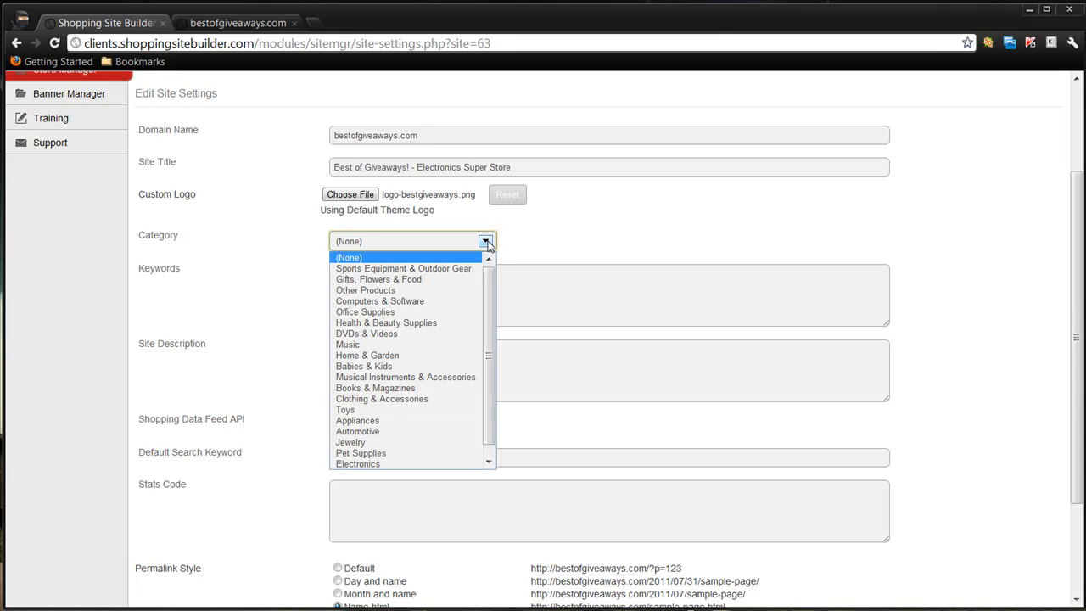
left_click(252, 29)
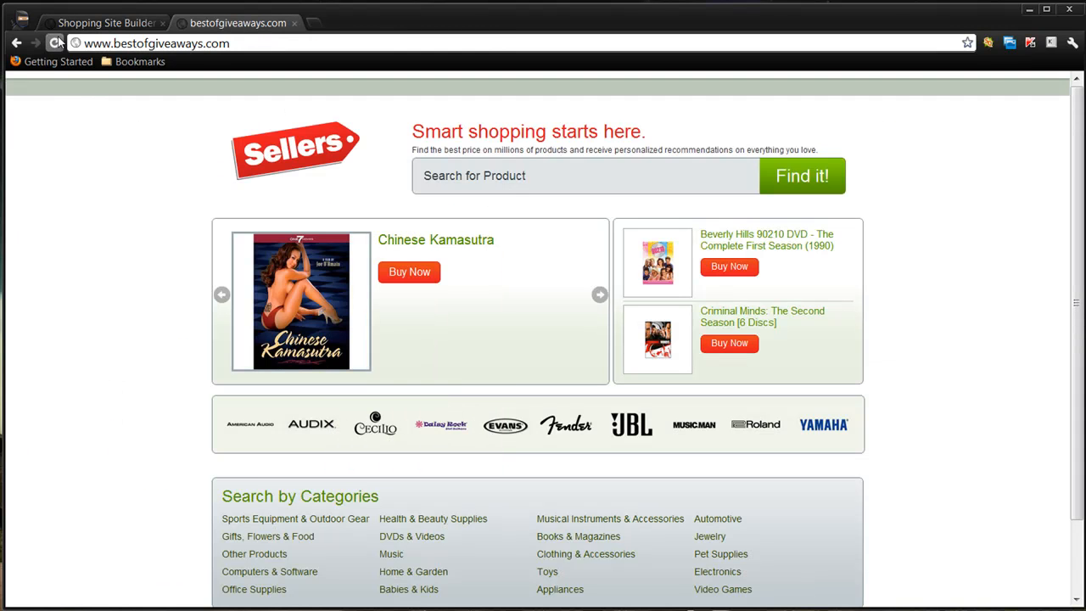
left_click(57, 41)
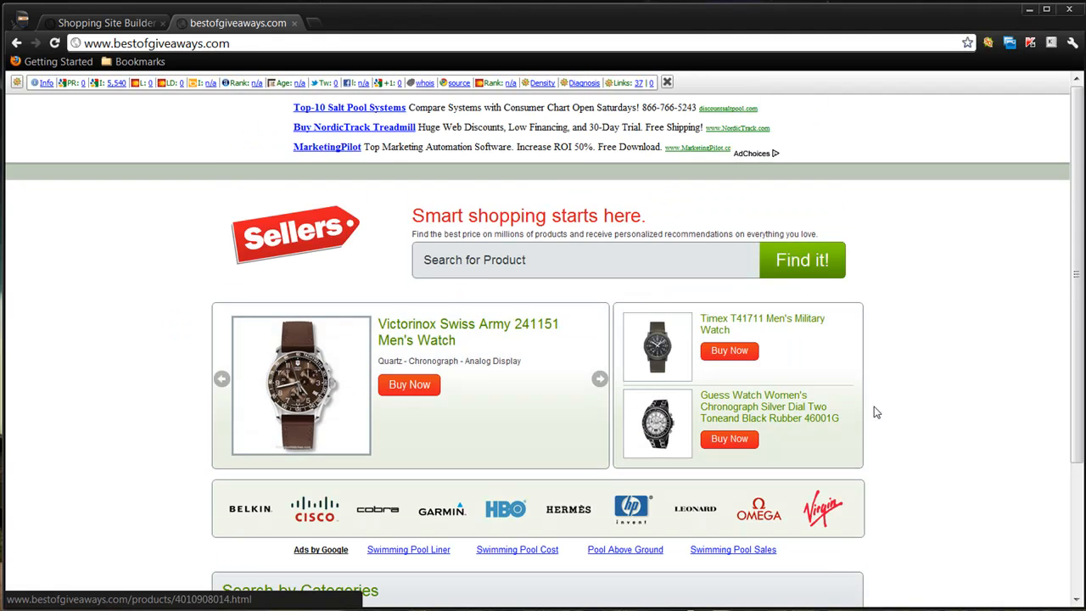
scroll(988, 420, "down", 3)
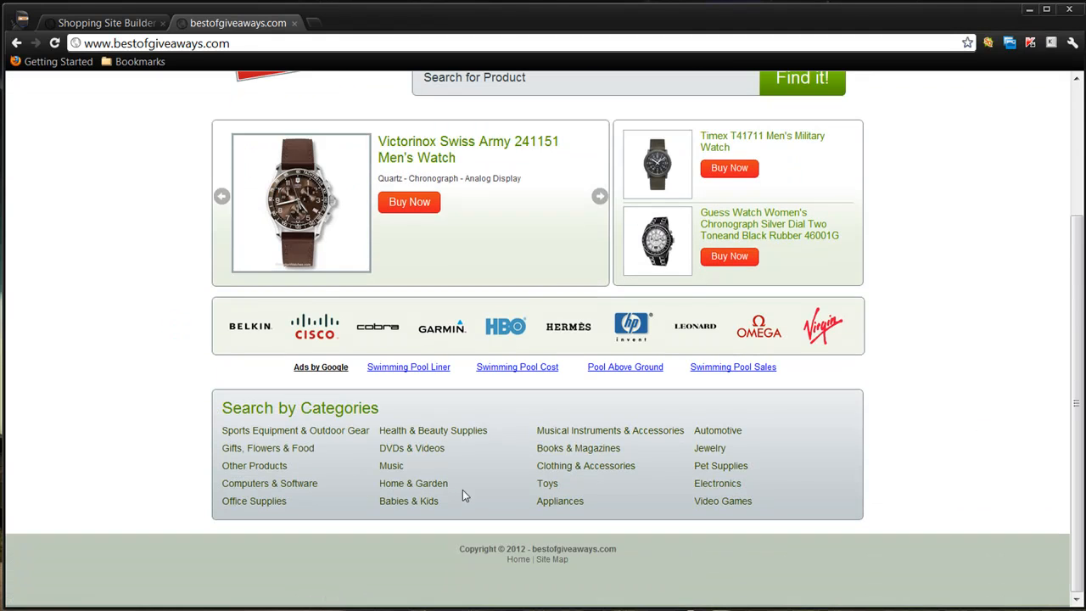
scroll(962, 431, "up", 2)
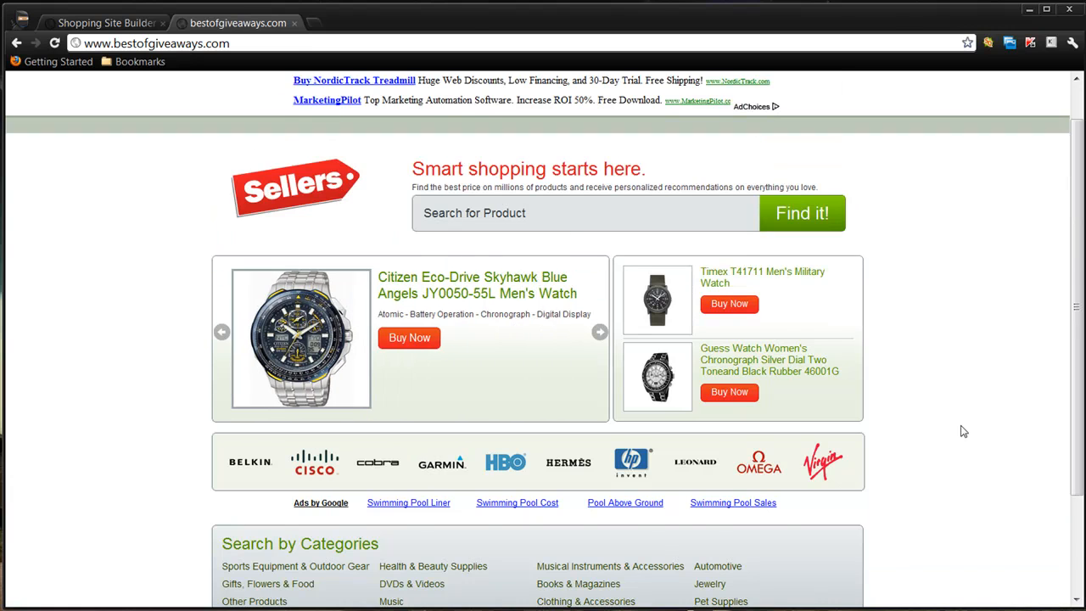
scroll(963, 431, "up", 1)
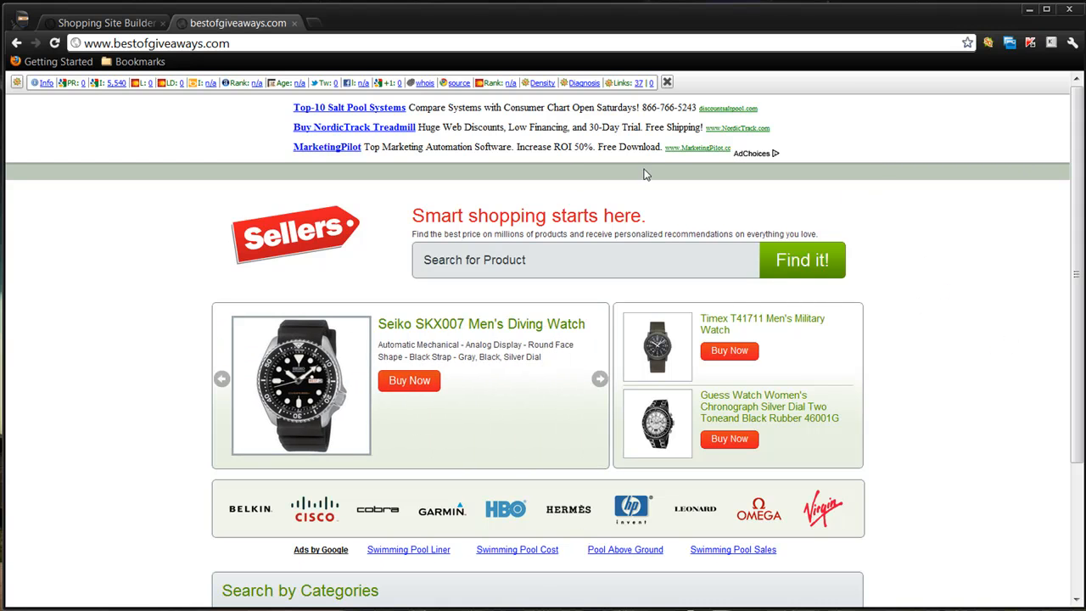
scroll(1030, 441, "down", 3)
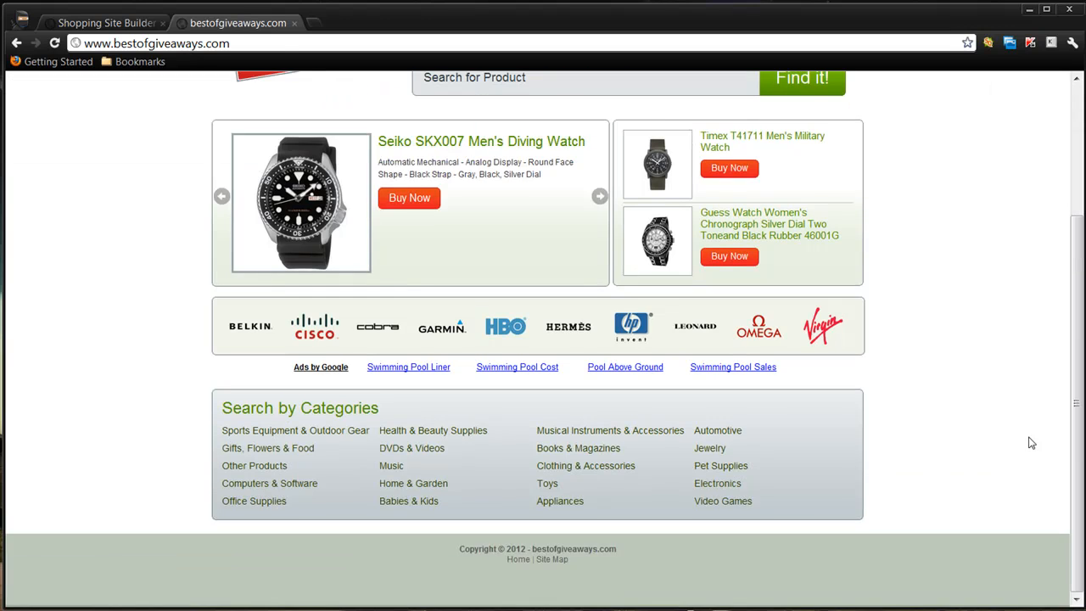
scroll(1030, 441, "up", 1)
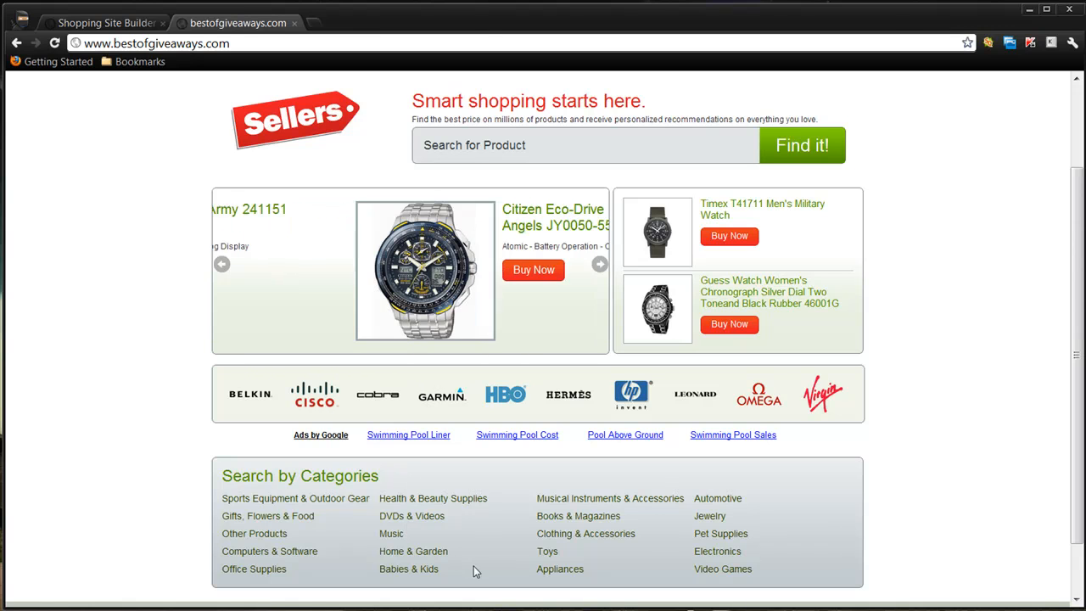
left_click(116, 20)
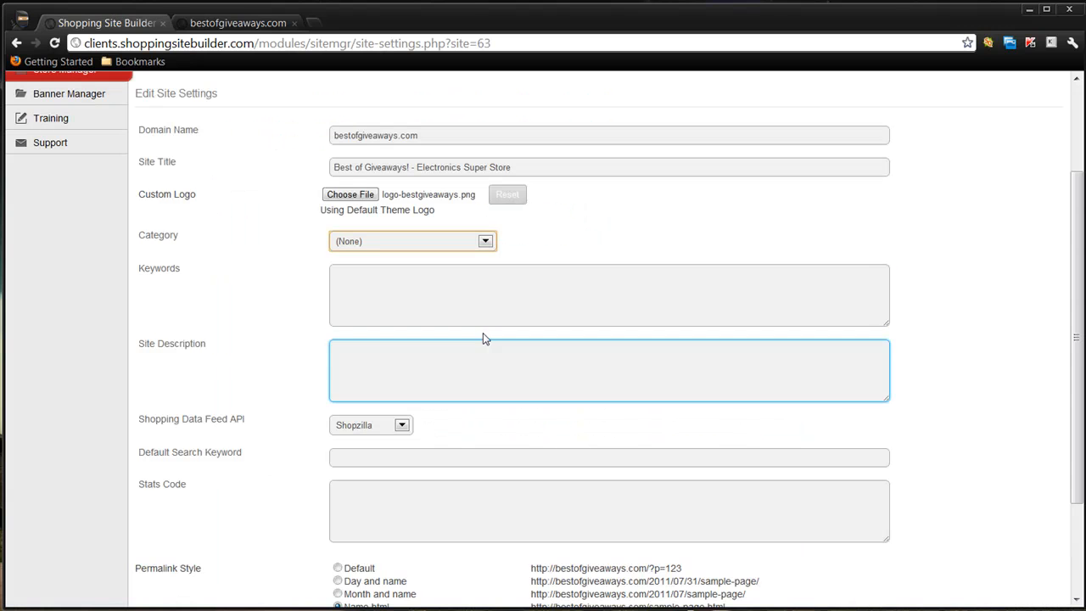
- Set the site category to Electronics and enter the keywords "LED TV, Plasma TV"
left_click(484, 241)
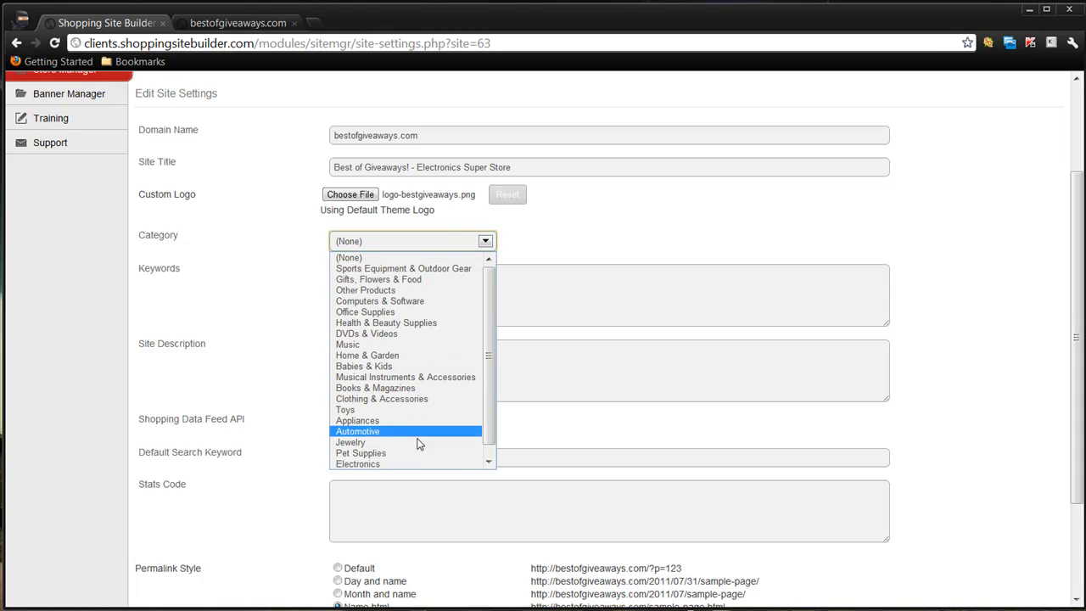
scroll(413, 440, "down", 1)
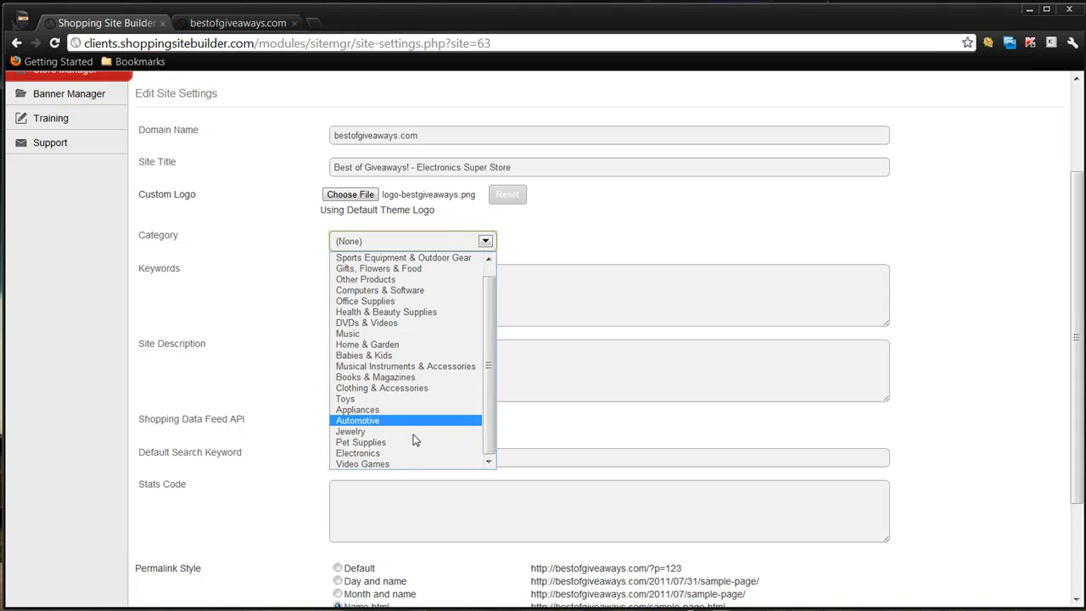
left_click(403, 453)
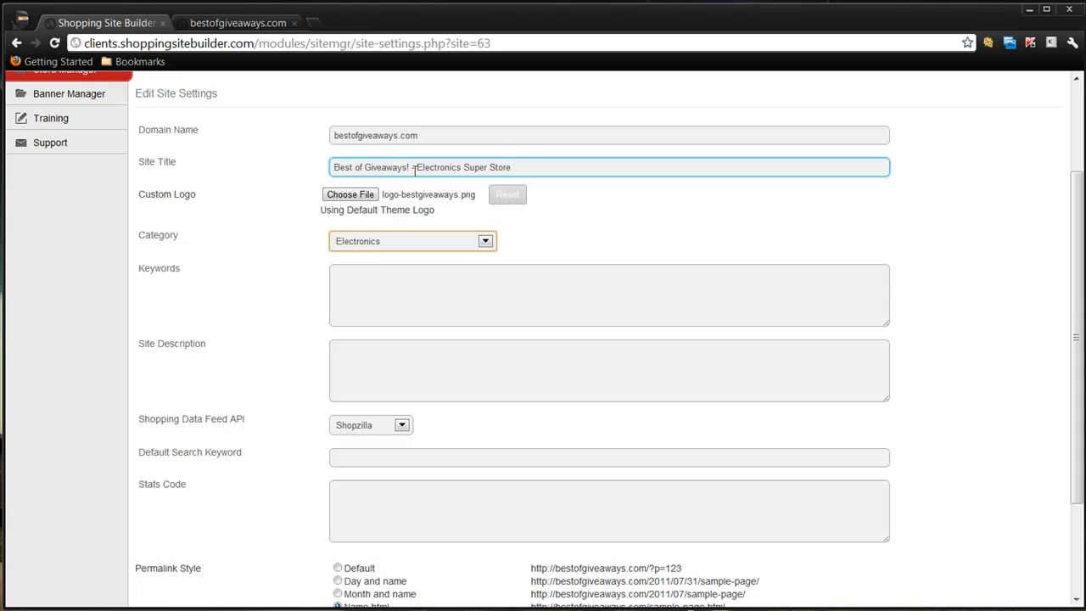
left_click(546, 310)
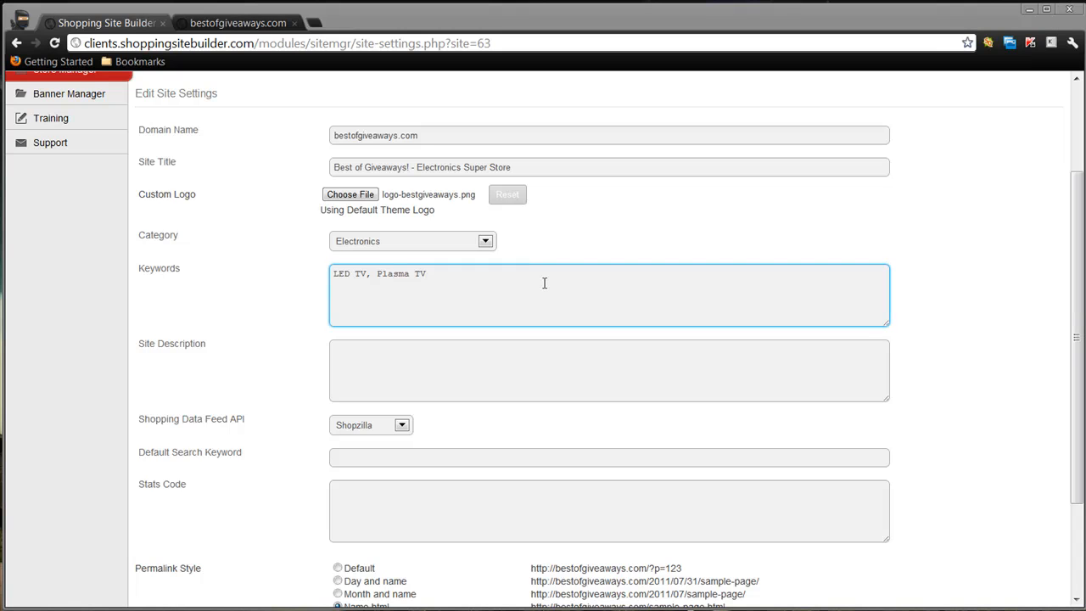
- Enter the site description "This is an amazing shopping comparison site - Visit Today!"
left_click(379, 396)
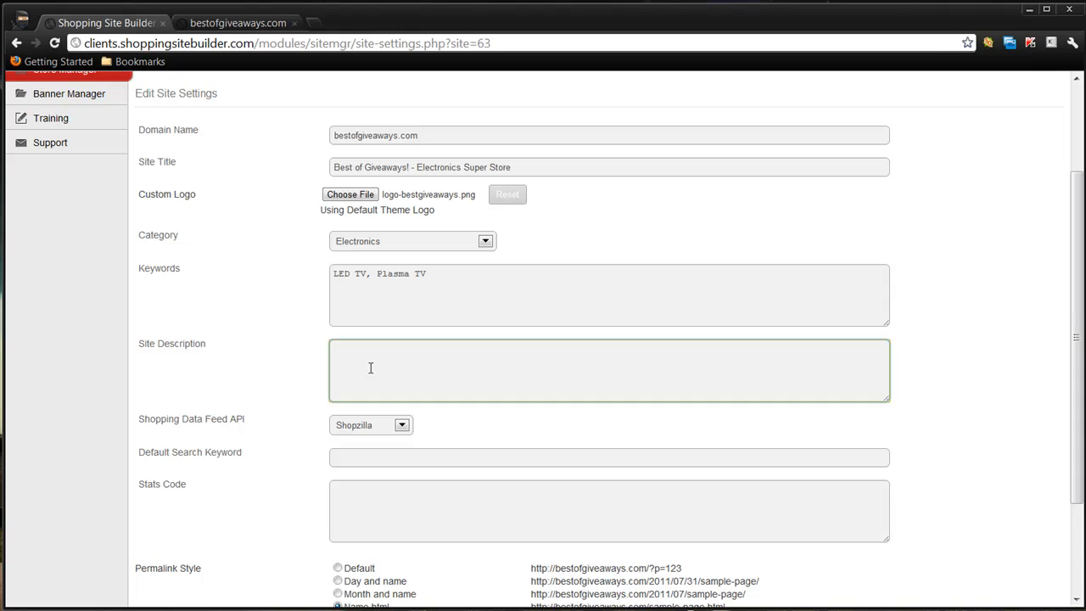
type("This is an amazing shopping comparison site - Visit Today!")
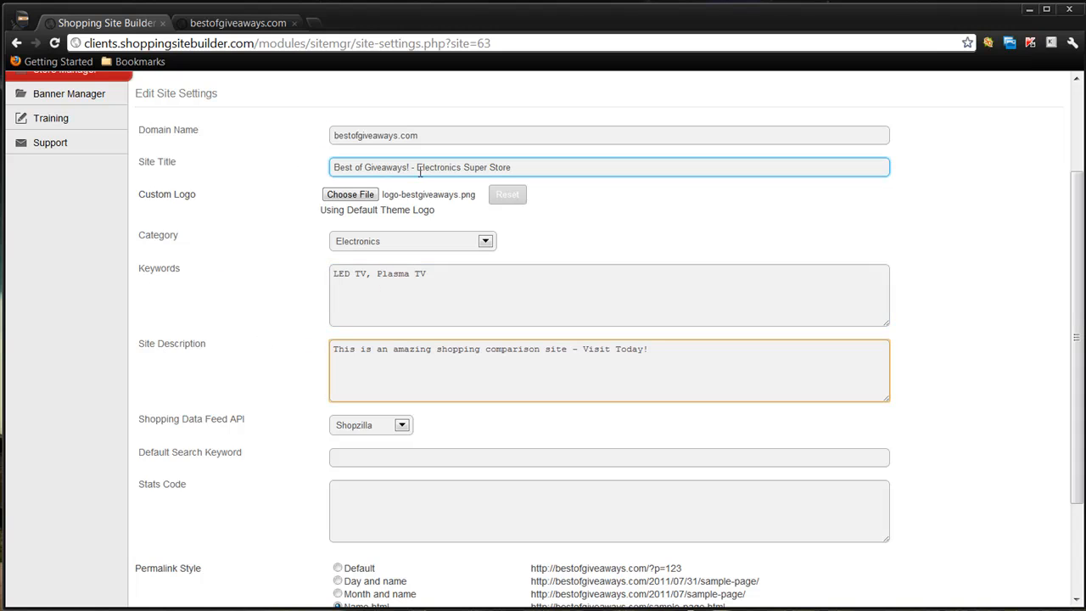
- Select Shopzilla as the shopping data feed API for the site
scroll(280, 381, "down", 3)
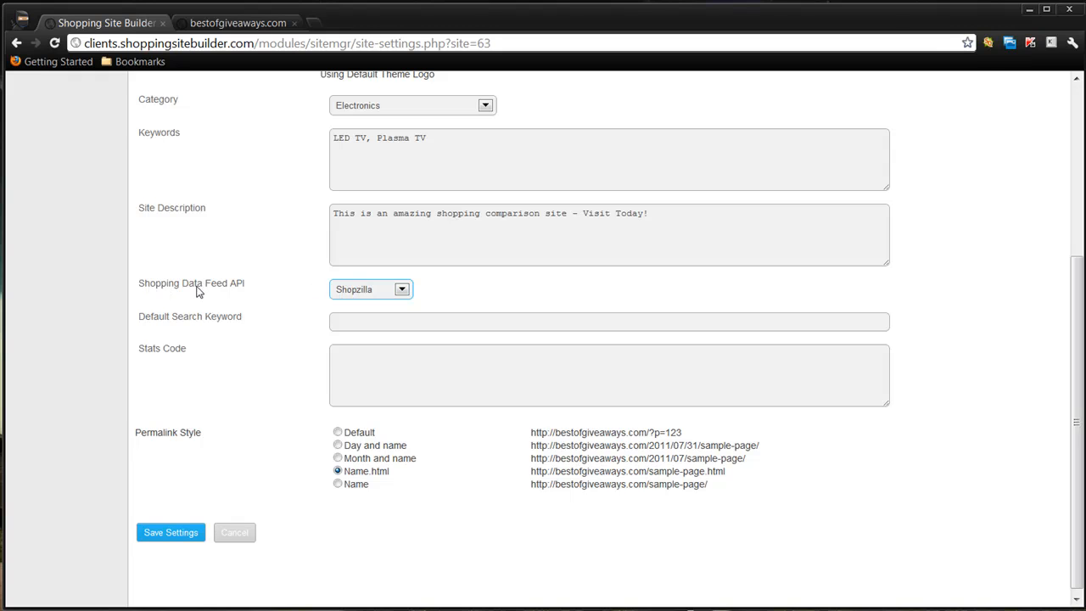
left_click(404, 290)
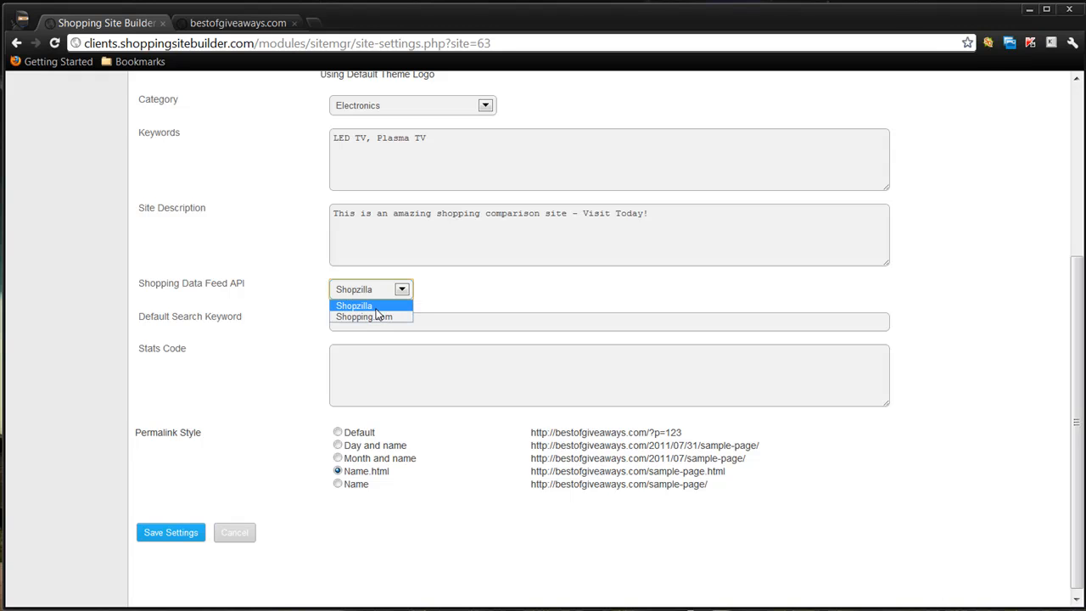
left_click(390, 307)
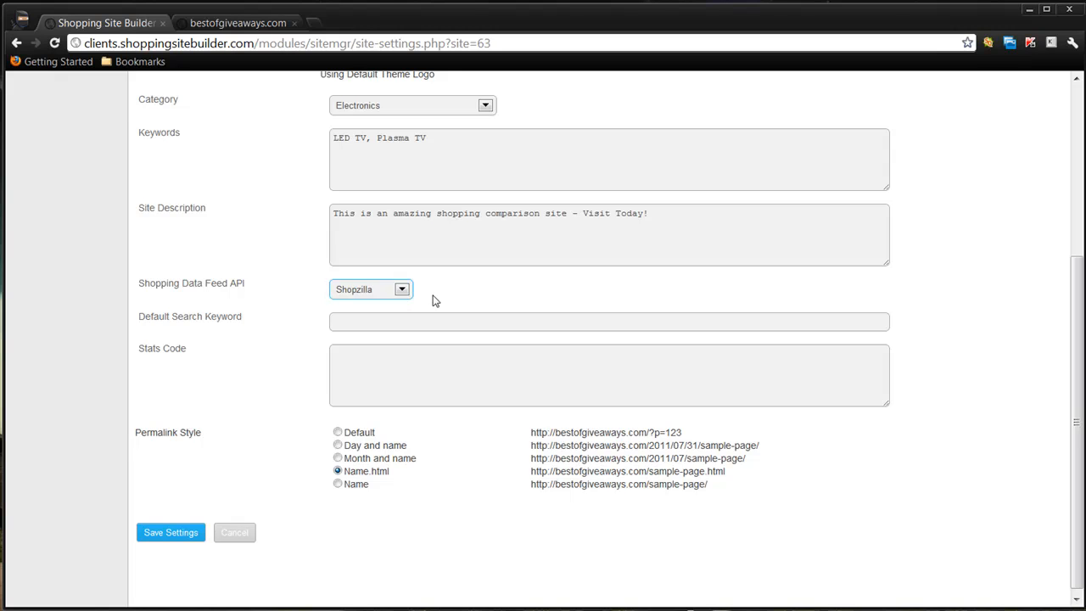
scroll(433, 301, "up", 3)
left_click(433, 295)
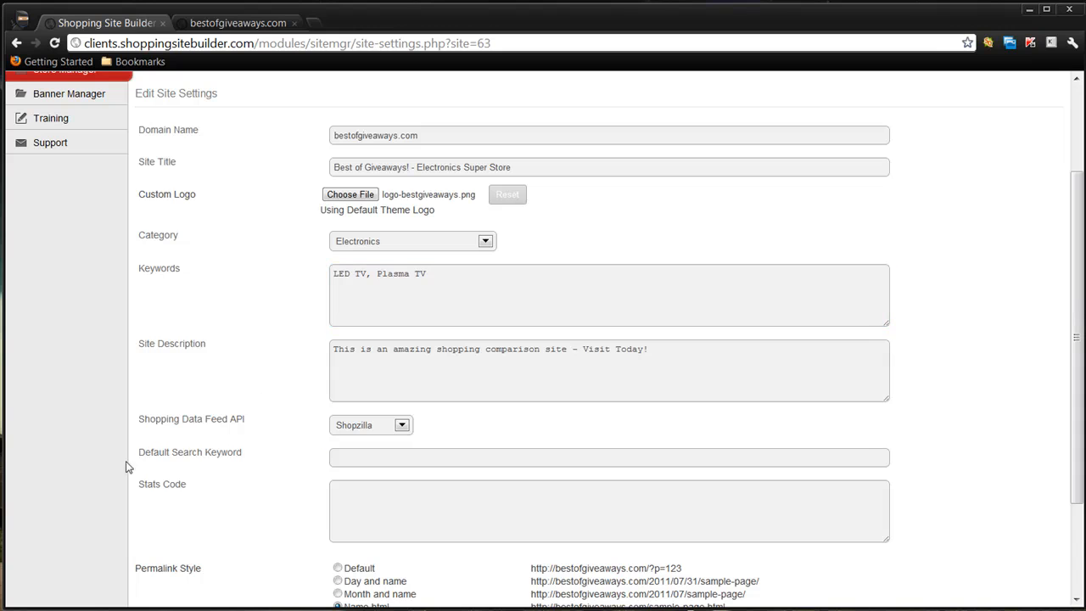
- Set the default search keyword to "LED TV" and look at the featured products on the live storefront
left_click(371, 455)
type("LED T")
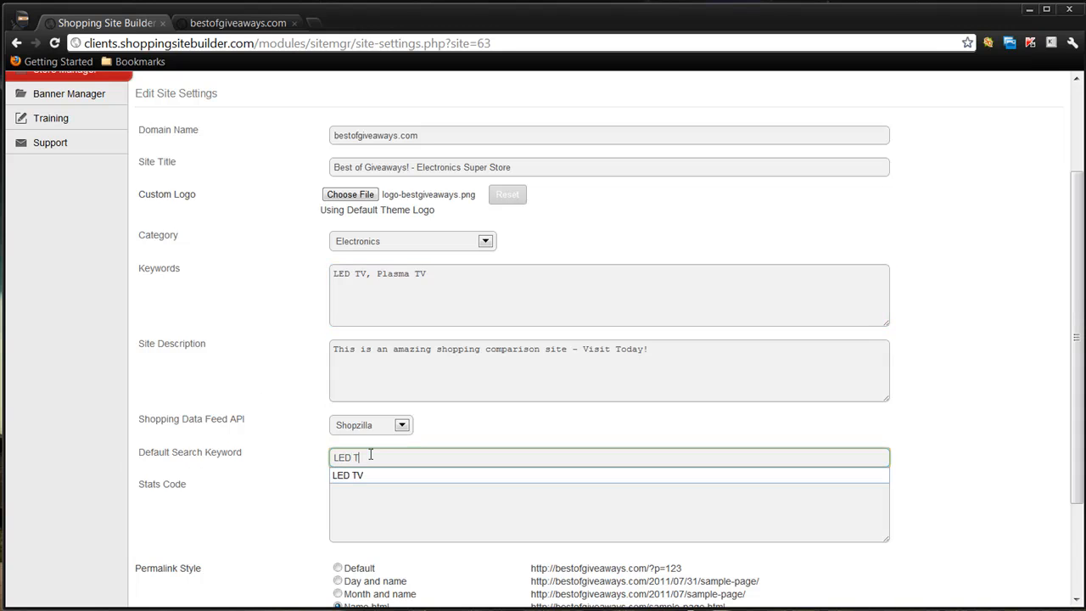
type("V")
left_click(297, 450)
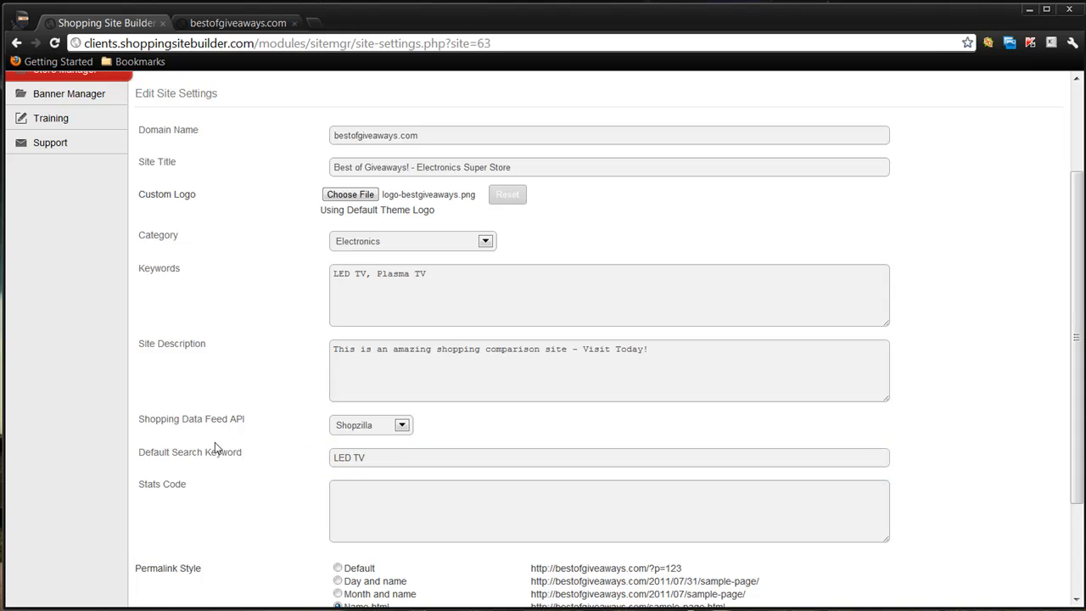
left_click(242, 23)
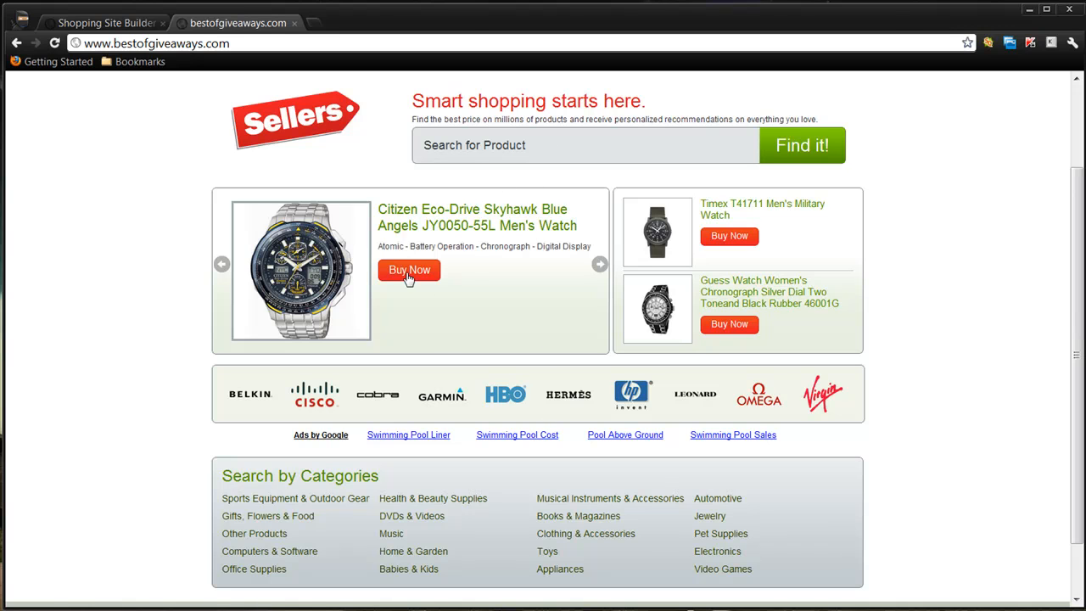
left_click(118, 23)
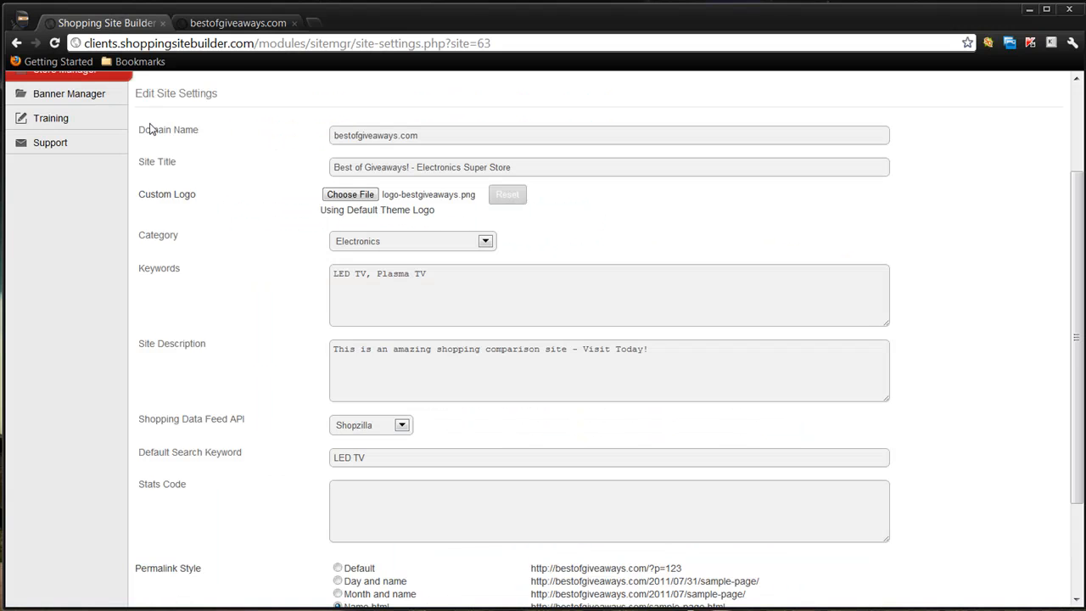
- Leave the stats code empty, keep the Name.html permalink style and save the site settings
scroll(266, 462, "down", 2)
left_click(209, 351)
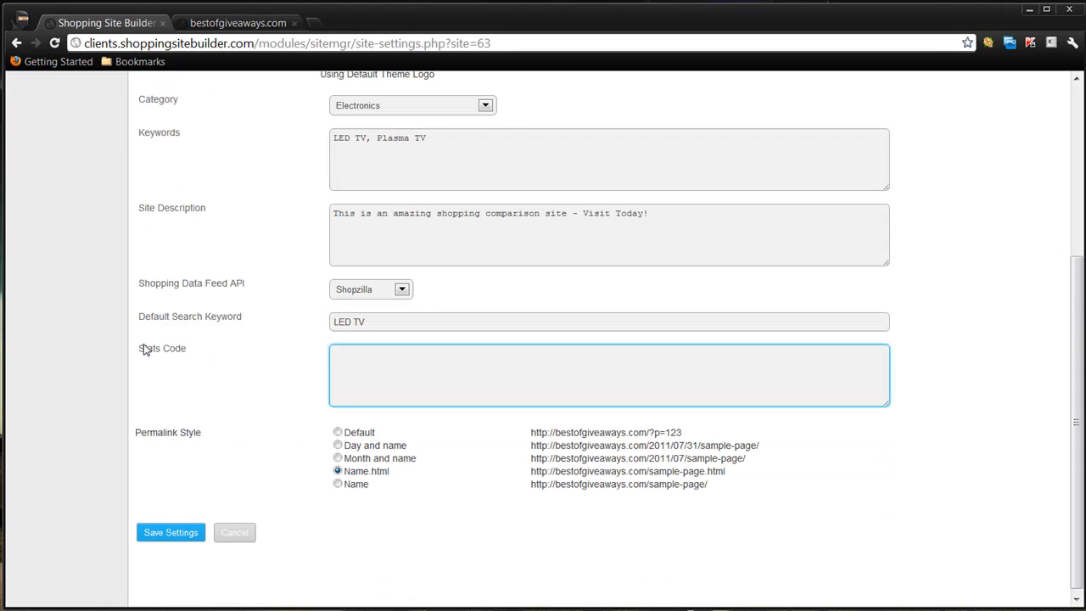
left_click_drag(140, 348, 192, 350)
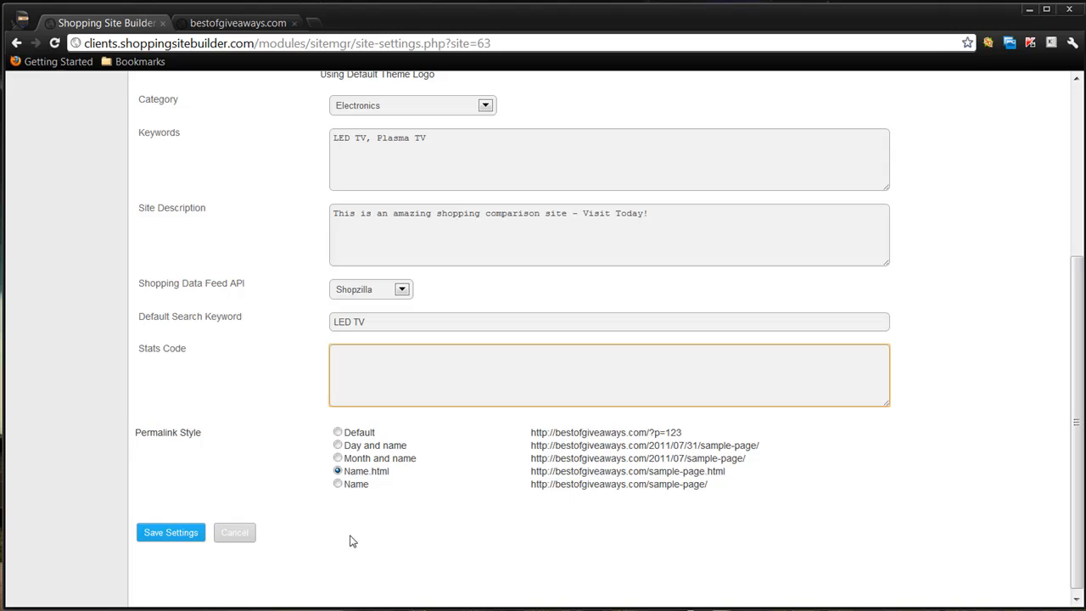
left_click(174, 535)
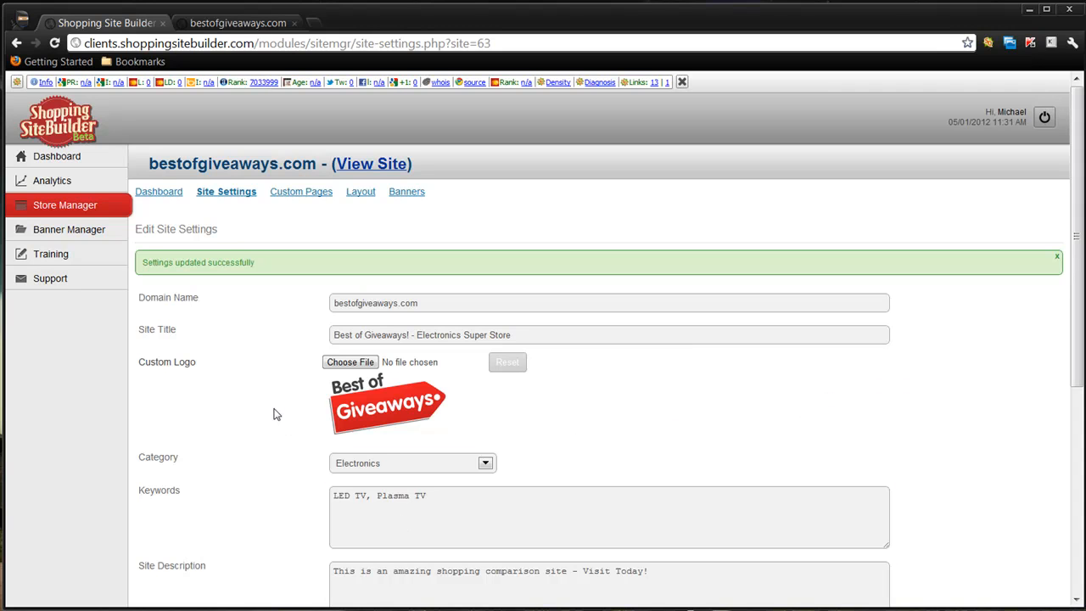
- Open the store's custom pages and check the company name and state entered in Ben Nadel's Privacy Policy / Terms Of Service Generator
left_click(300, 193)
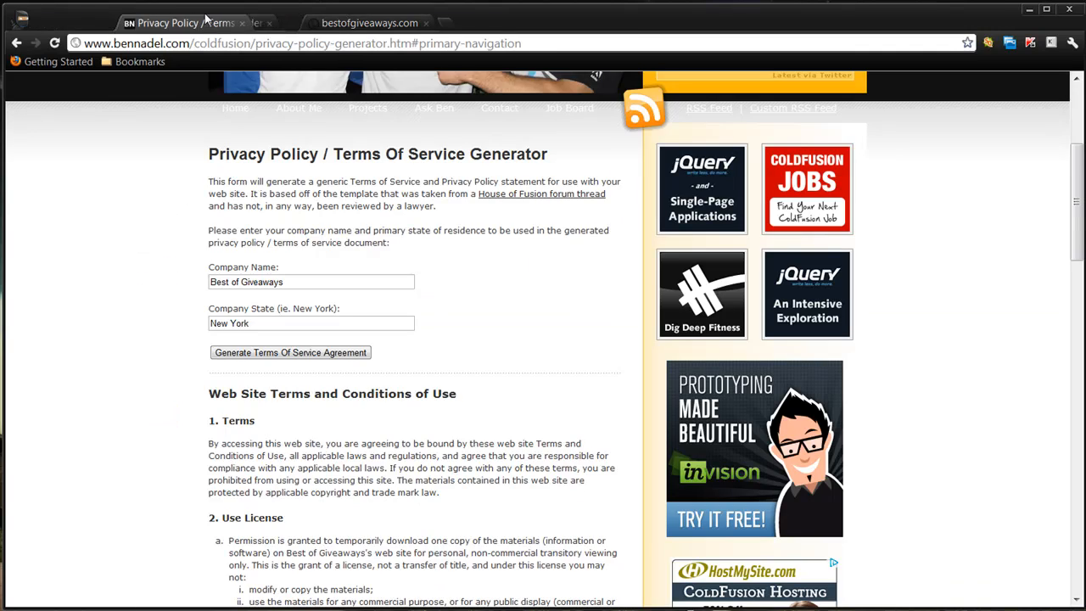
left_click_drag(127, 23, 425, 25)
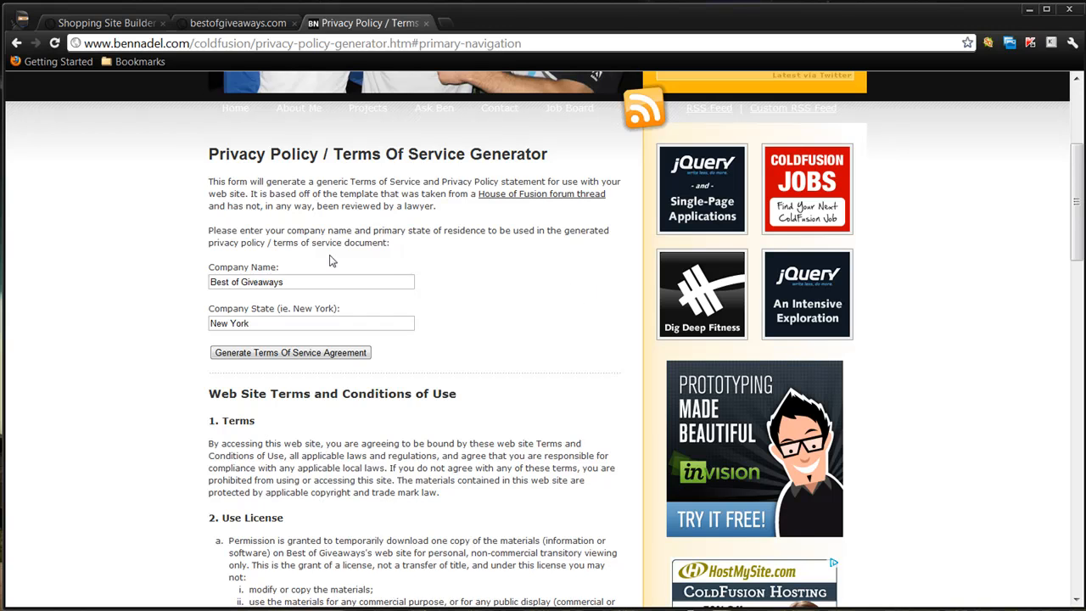
left_click(223, 284)
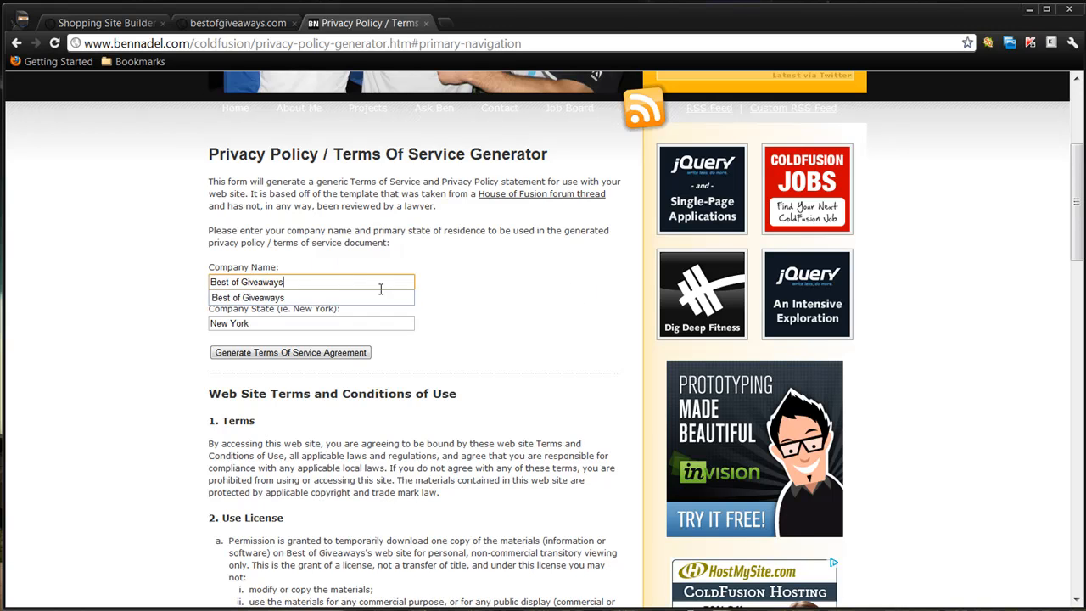
left_click(298, 330)
left_click(553, 336)
scroll(392, 334, "down", 3)
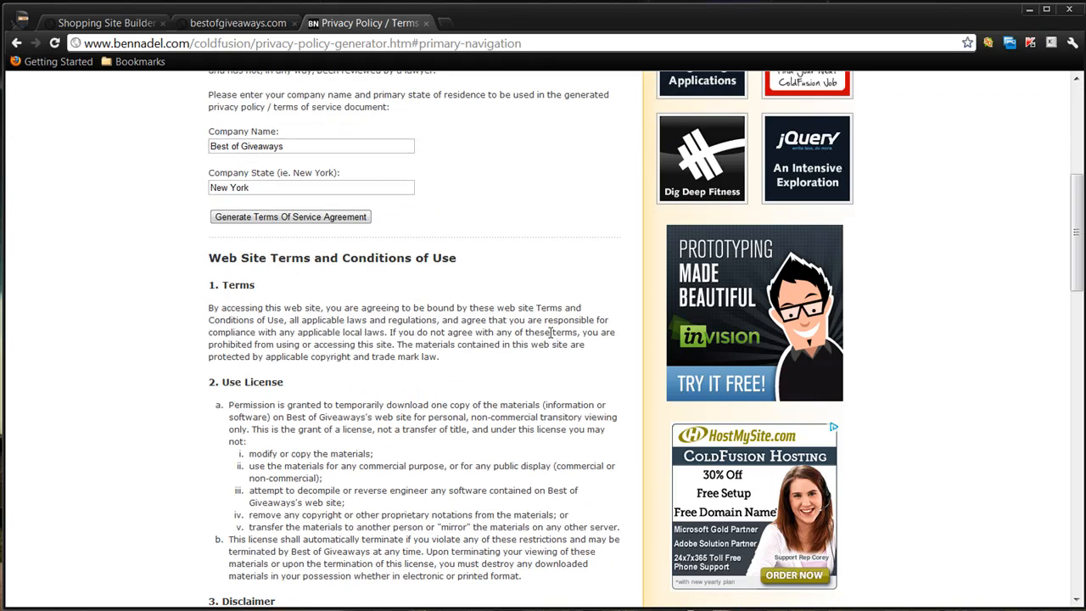
- Copy the generated terms text from the "Web Site Terms and Conditions of Use" heading through section 8, Governing Law
scroll(322, 315, "down", 10)
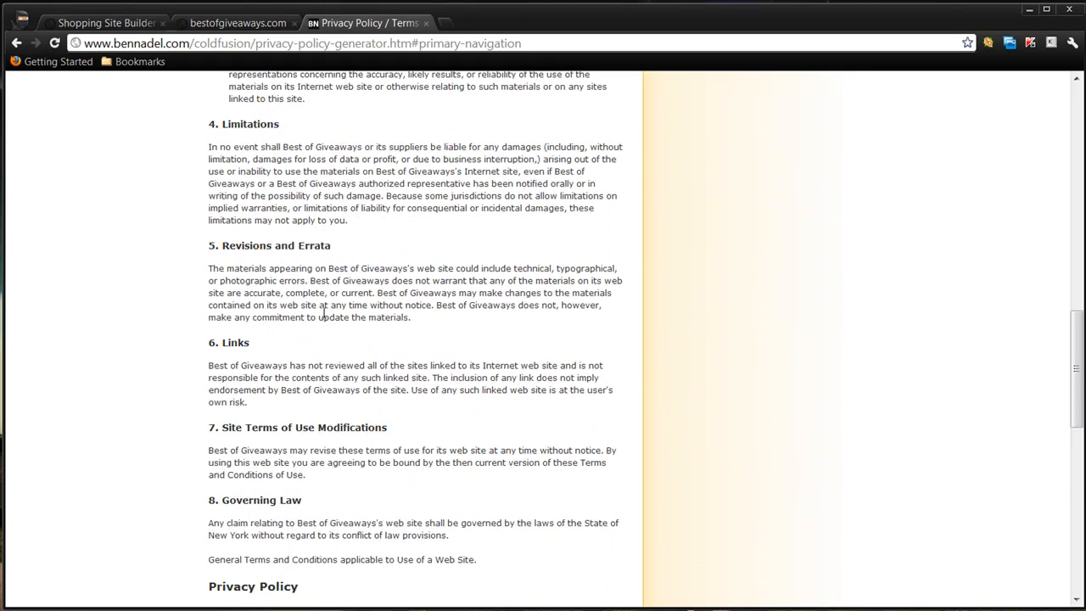
scroll(353, 313, "up", 6)
scroll(357, 314, "down", 3)
left_click_drag(488, 429, 208, 185)
right_click(285, 192)
left_click(382, 205)
- Switch to Shopping Site Builder, start a new custom page and paste the copied terms into its page content
left_click(225, 28)
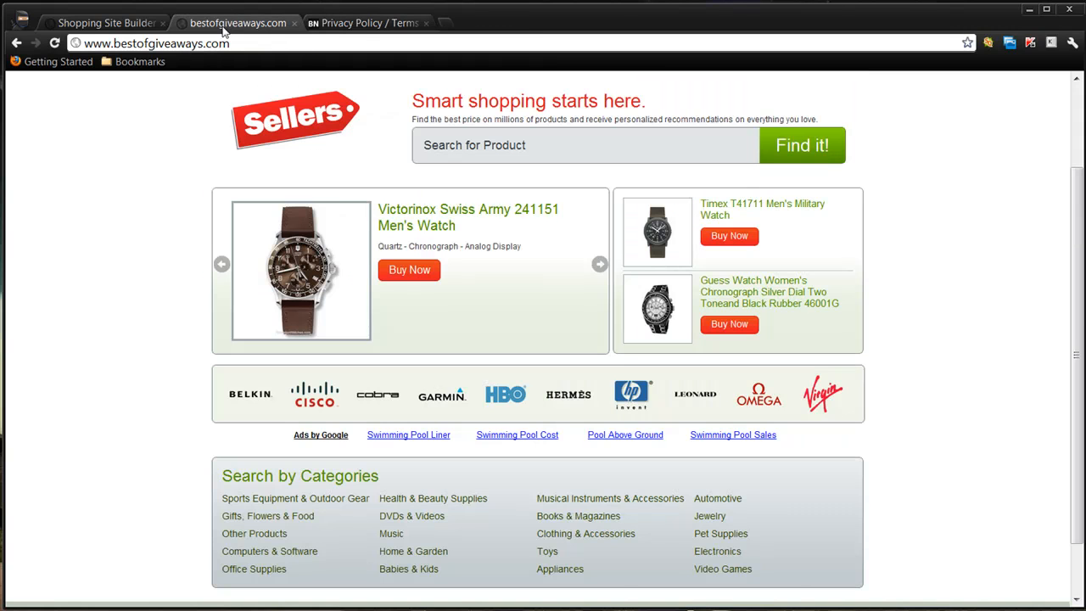
left_click(106, 23)
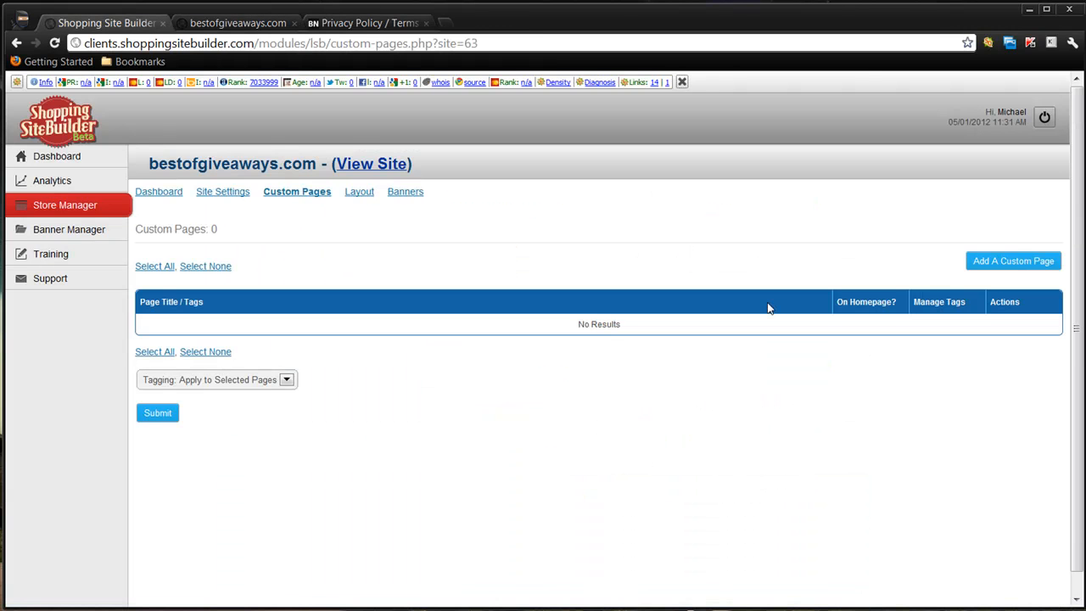
left_click(1042, 264)
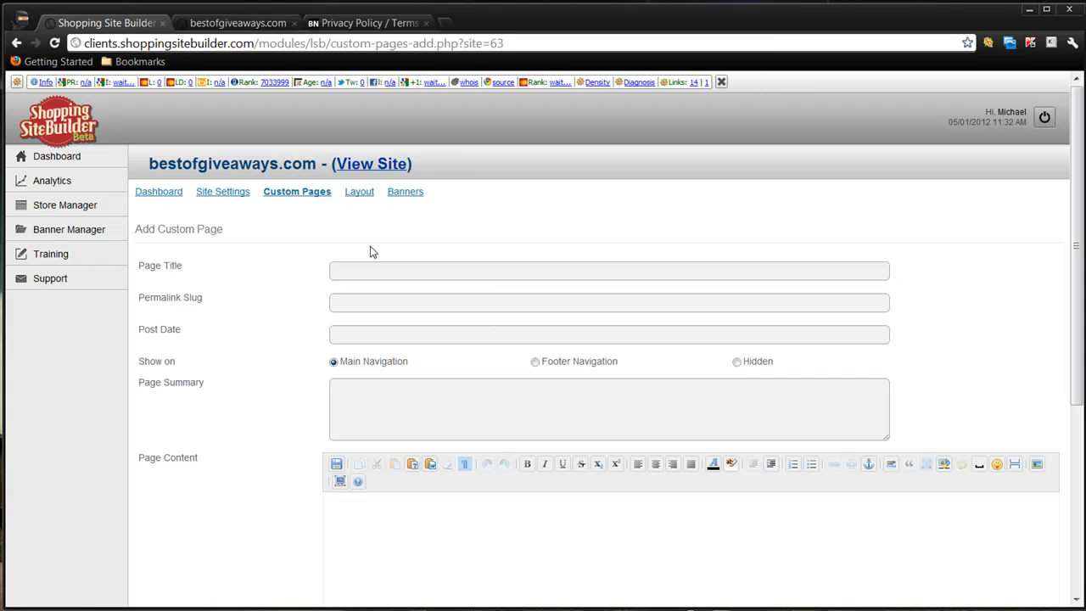
left_click(15, 42)
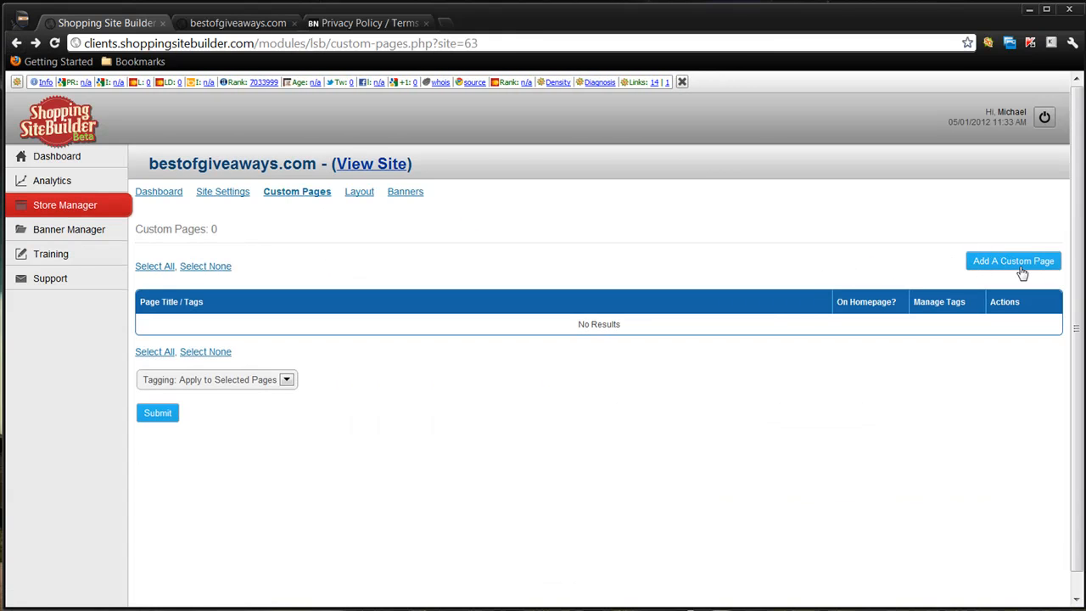
left_click(1022, 269)
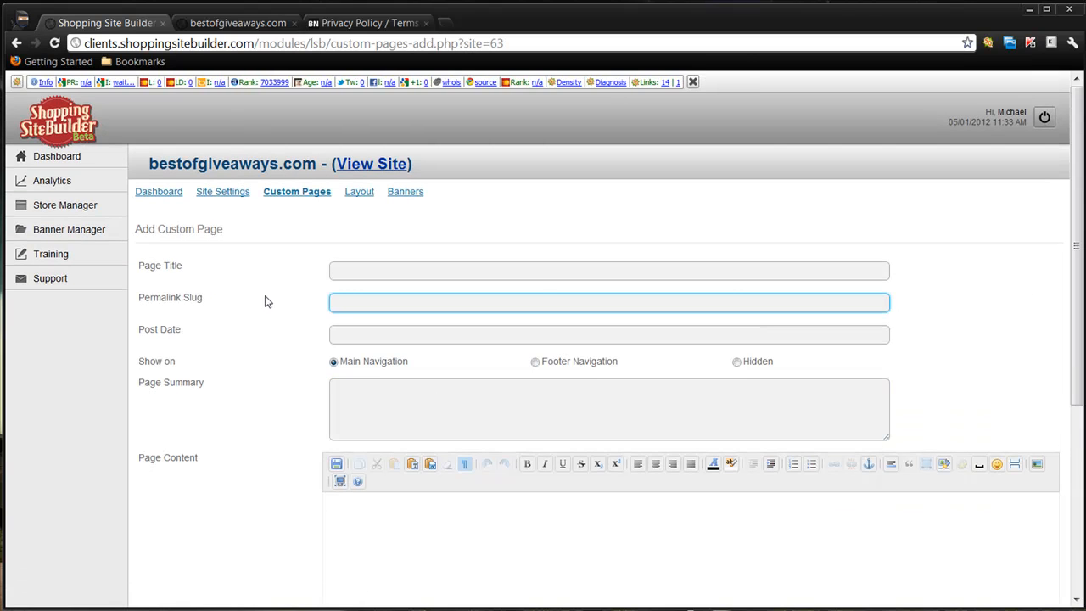
scroll(267, 301, "down", 1)
scroll(240, 432, "down", 2)
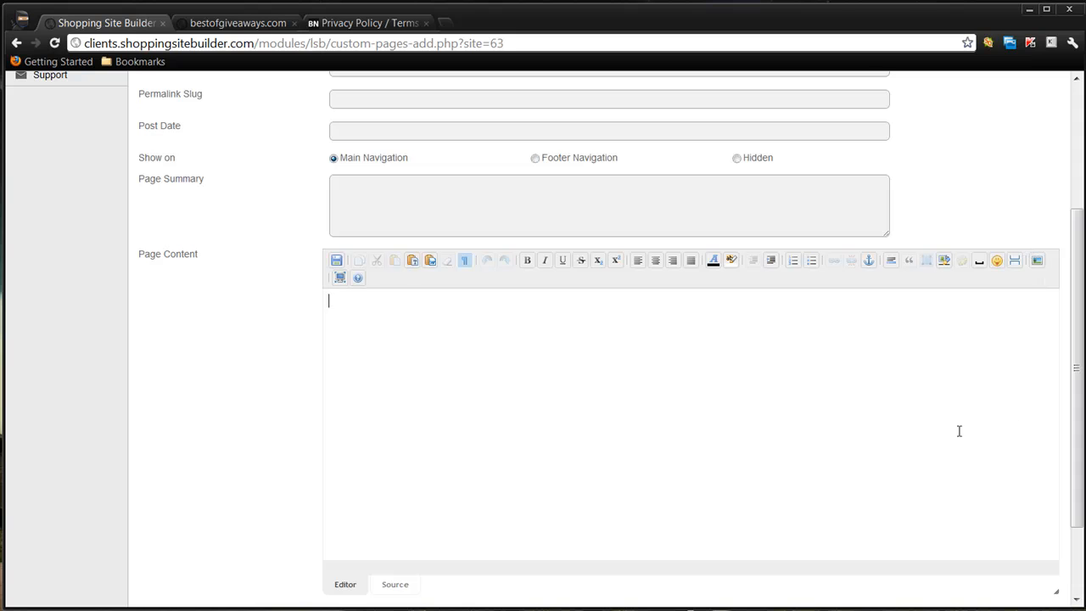
key("ctrl+v")
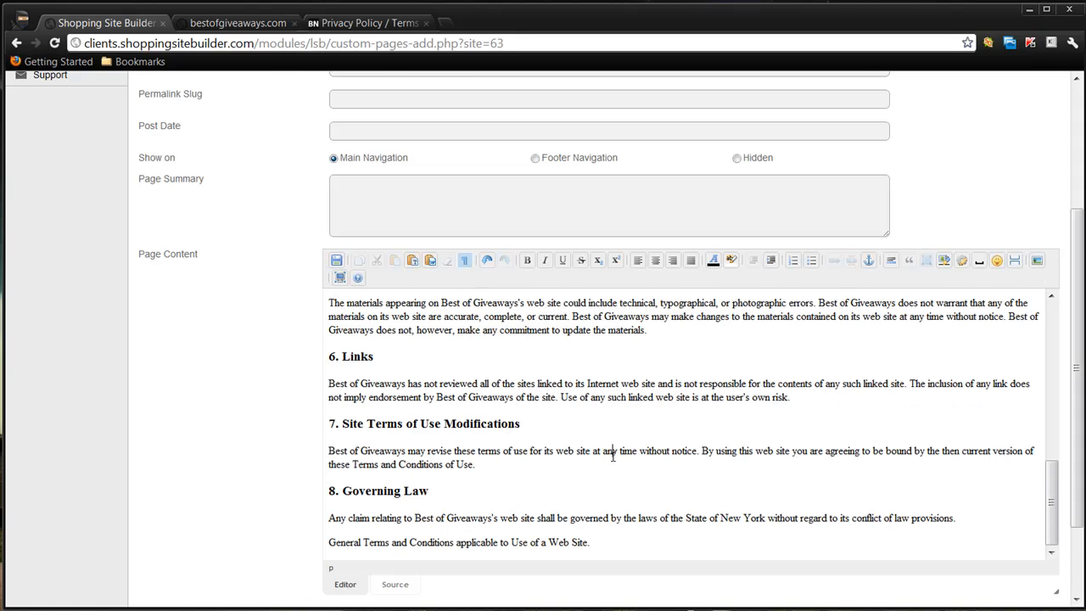
scroll(614, 456, "up", 11)
scroll(994, 335, "down", 1)
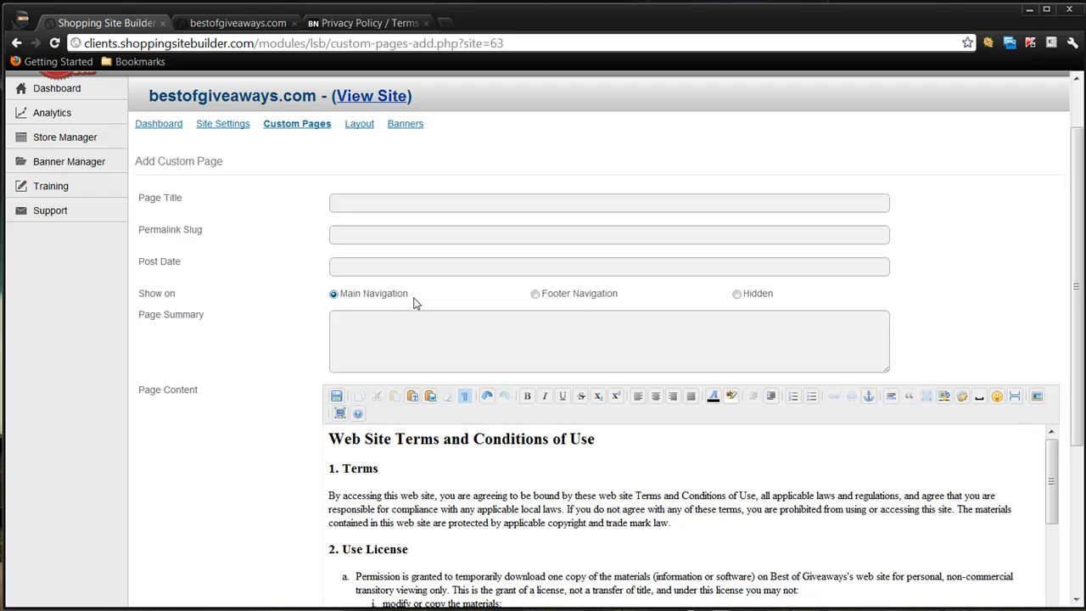
- Show the page in the footer navigation and title it "Web Site Terms and Conditions", copied from the content heading
left_click(567, 272)
left_click(535, 295)
left_click(366, 199)
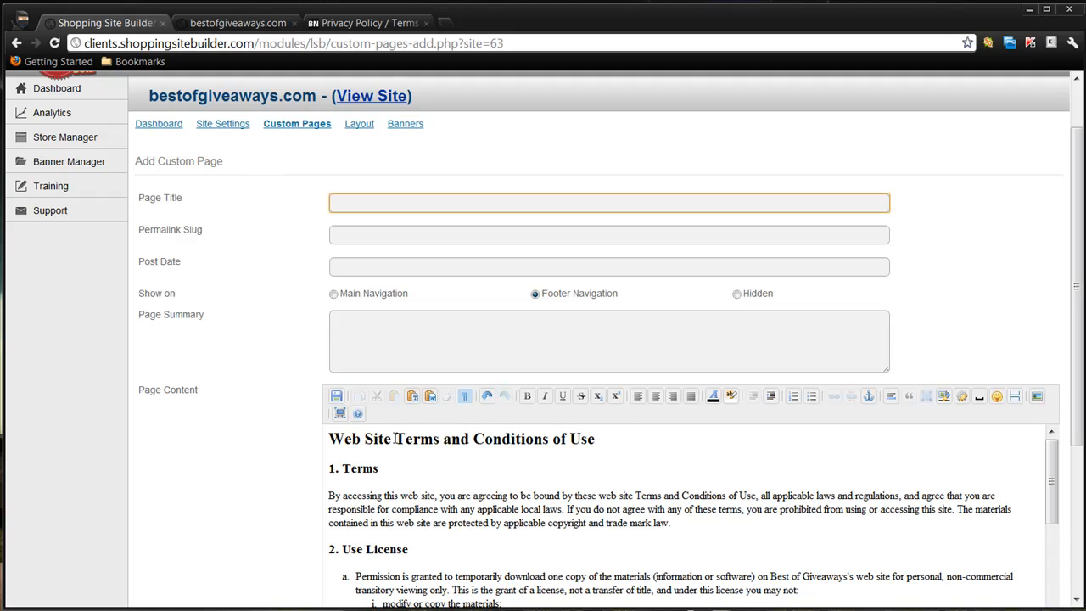
left_click_drag(330, 437, 549, 439)
key("ctrl+c")
left_click(382, 200)
key("ctrl+v")
- Shorten the page's permalink slug to "terms-and-conditions"
left_click(344, 238)
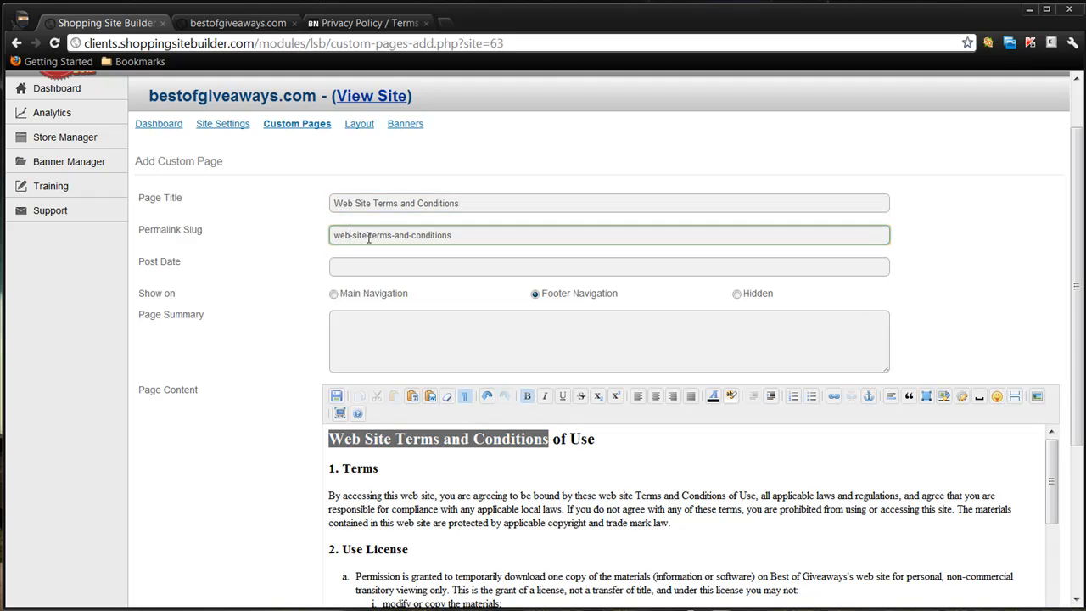
left_click_drag(369, 236, 297, 245)
key("BackSpace")
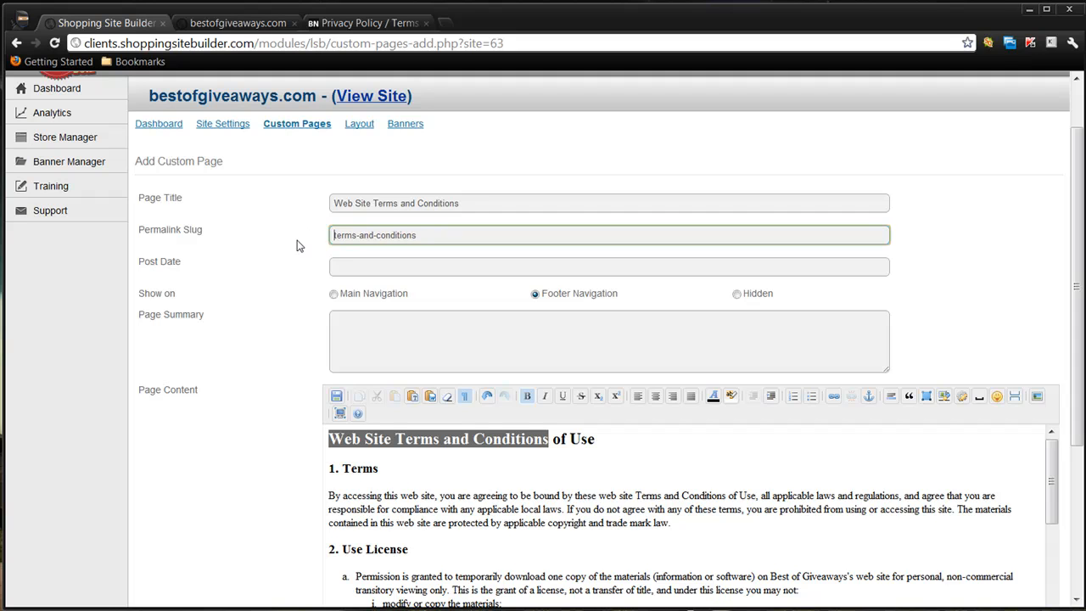
- Set the terms page's post date to 05/01/2012 and create the page
left_click(381, 267)
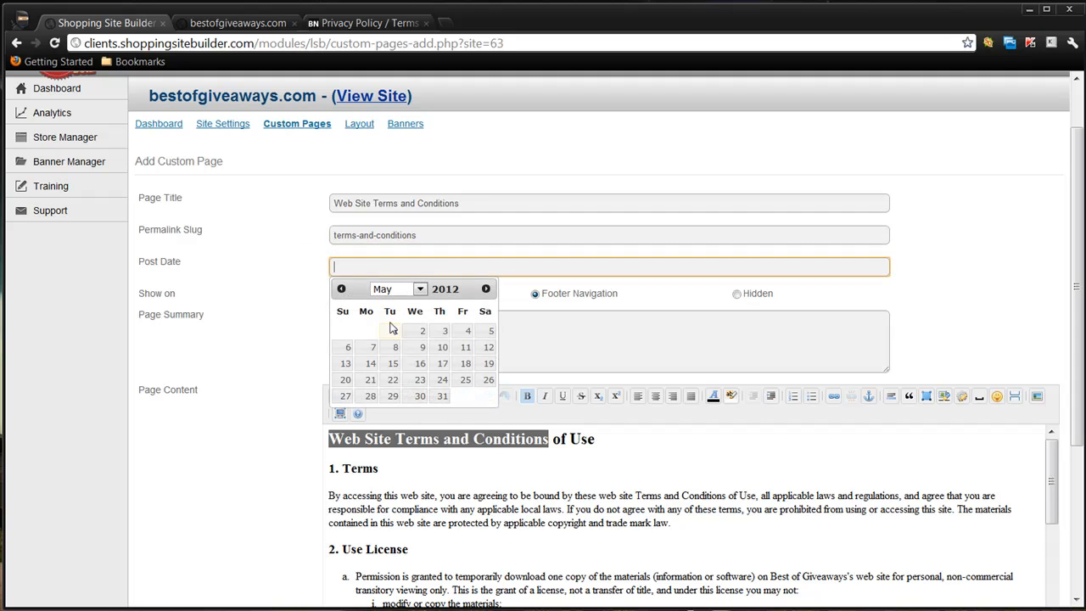
left_click(395, 333)
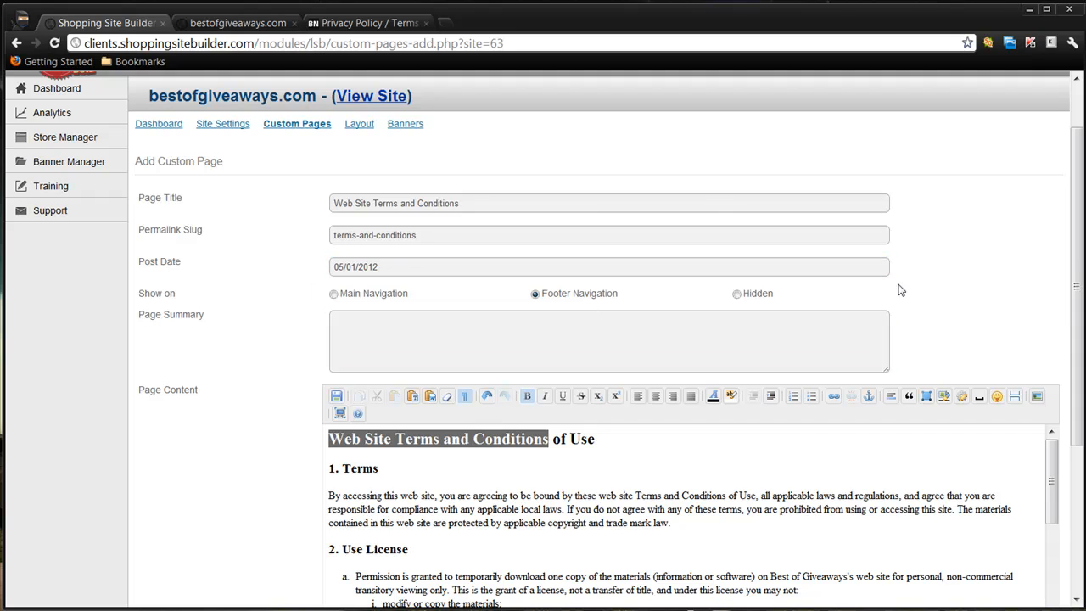
scroll(1013, 274, "down", 3)
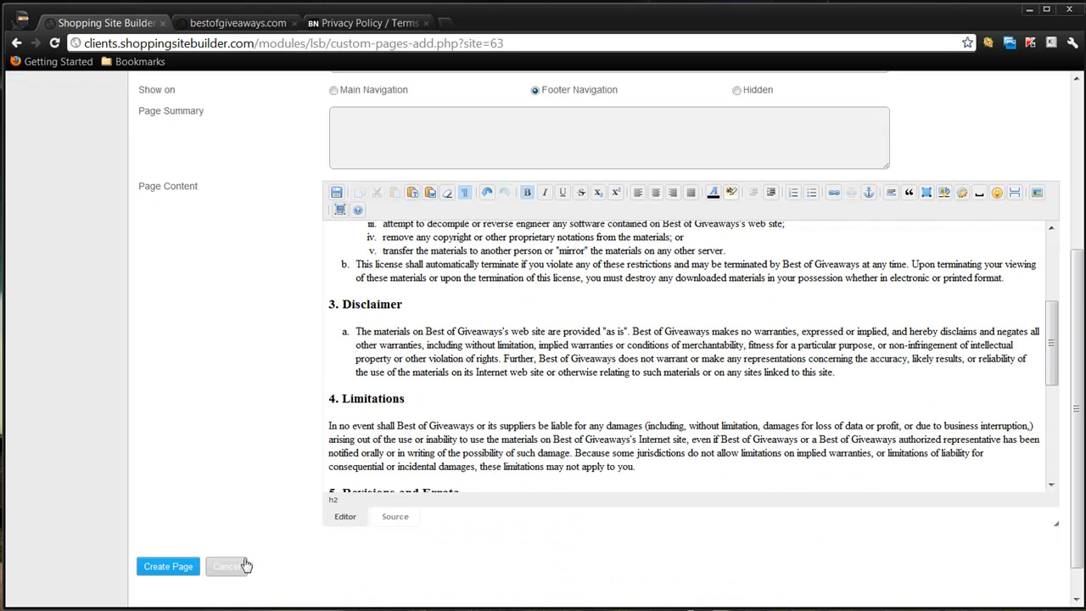
left_click(158, 568)
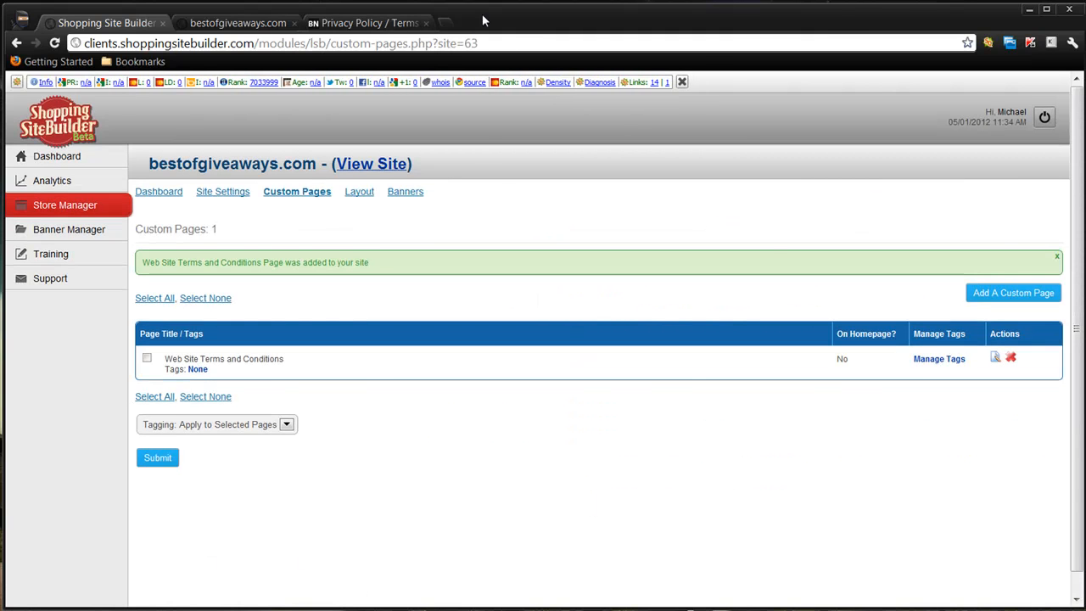
- Return to the policy generator page and copy the whole Privacy Policy section, from its heading to its closing paragraph
left_click(367, 26)
scroll(220, 241, "down", 10)
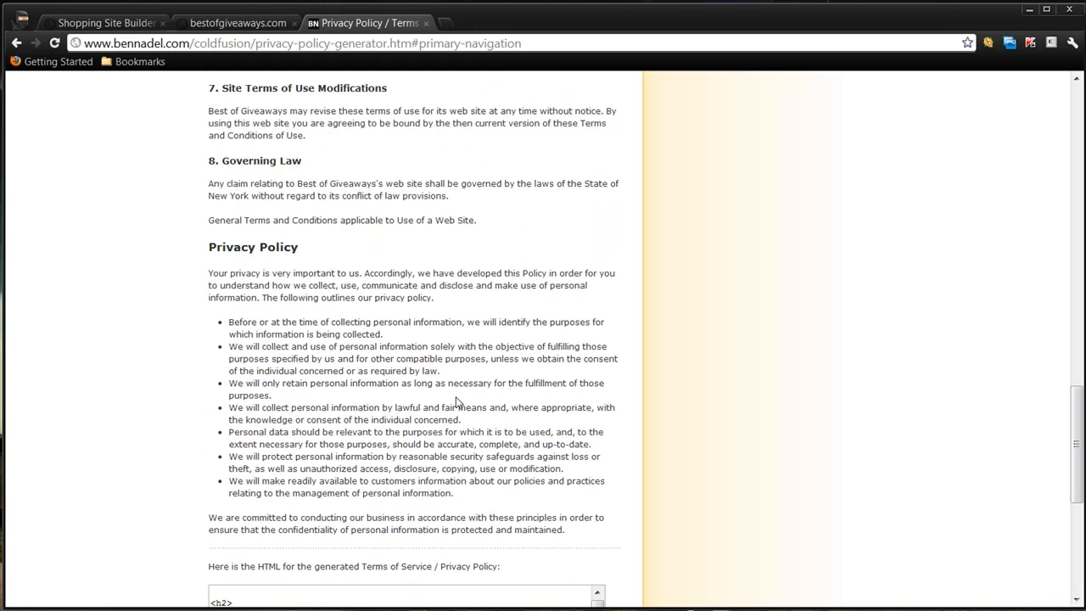
scroll(380, 293, "down", 3)
left_click_drag(208, 248, 438, 290)
key("ctrl+c")
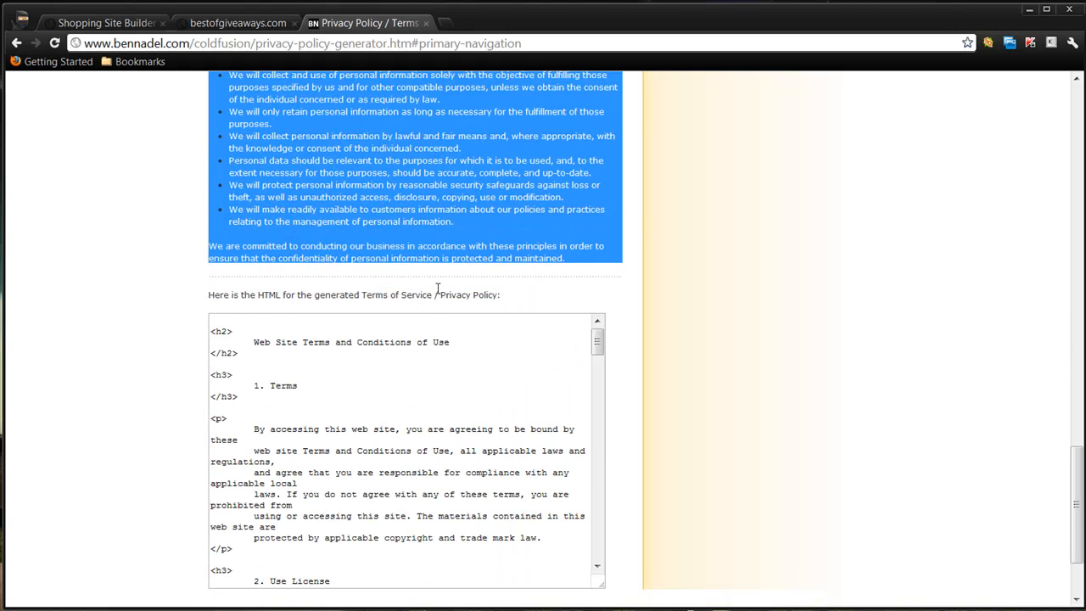
- Start another custom page in Shopping Site Builder and paste the privacy policy text into its page content
left_click(107, 23)
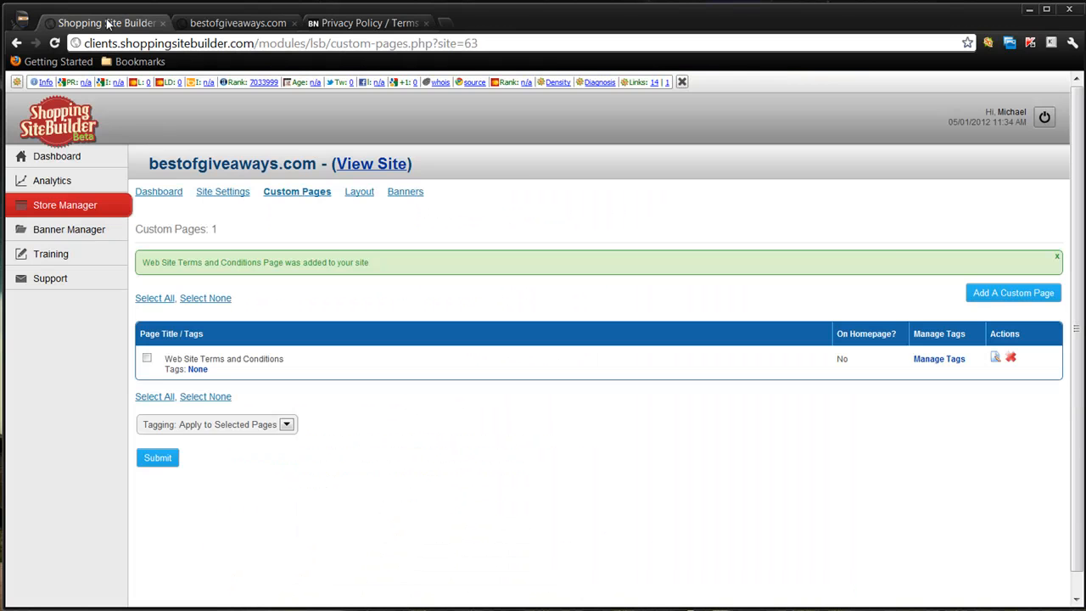
left_click(1015, 293)
left_click(413, 497)
key("ctrl+v")
- Title the page "Privacy Policy" with the slug "privacy-policy" and show it in the footer navigation
left_click_drag(444, 354, 311, 353)
key("ctrl+c")
left_click(363, 113)
key("ctrl+v")
left_click(365, 148)
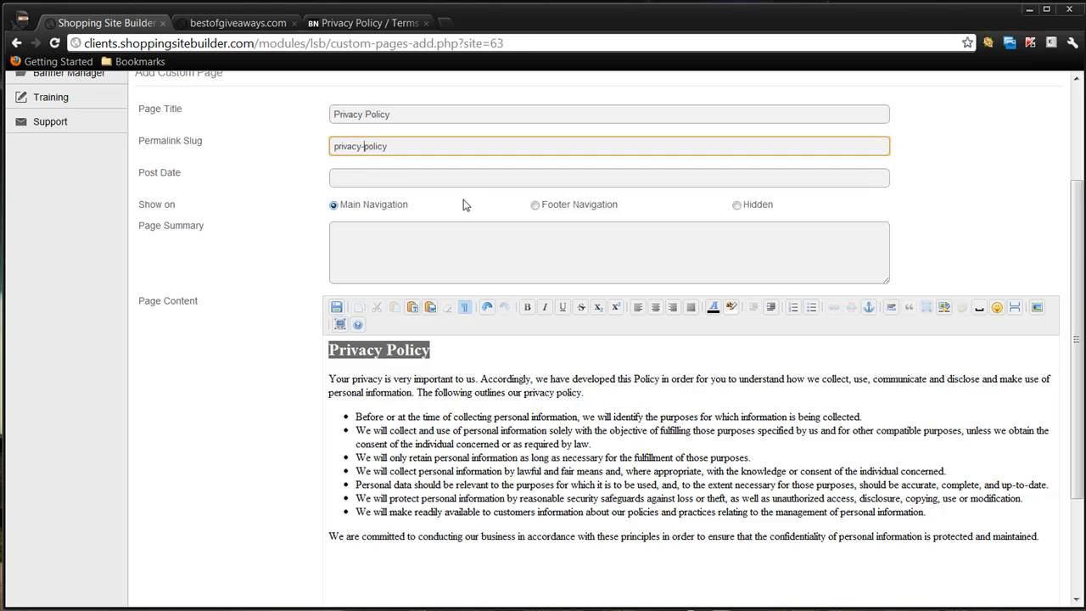
left_click(537, 205)
left_click(358, 254)
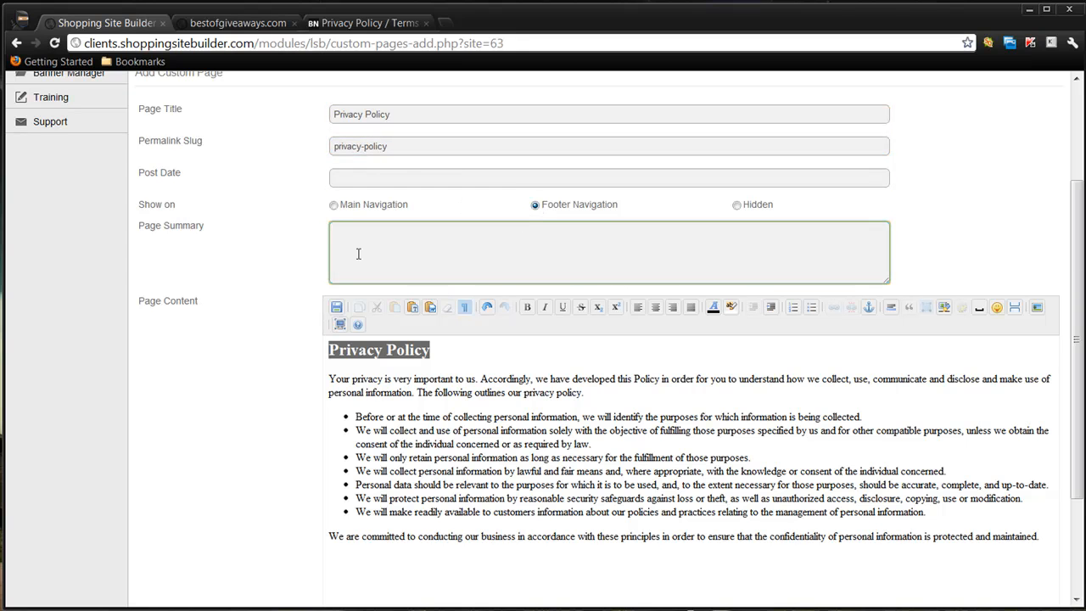
- Set the privacy policy page's post date to 05/01/2012 and create the page
scroll(284, 281, "up", 2)
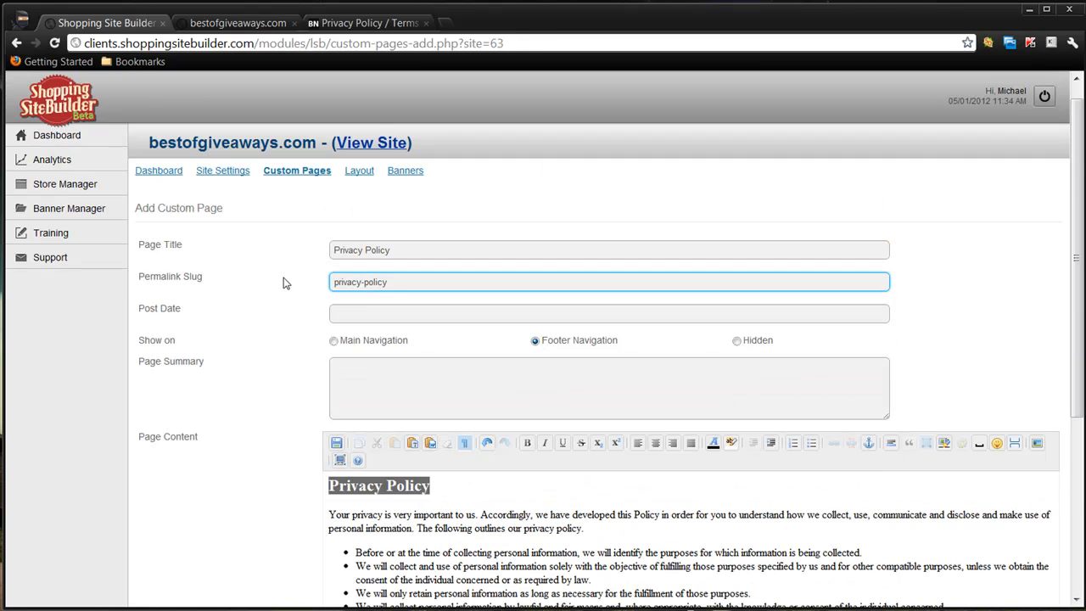
left_click(380, 307)
left_click(393, 377)
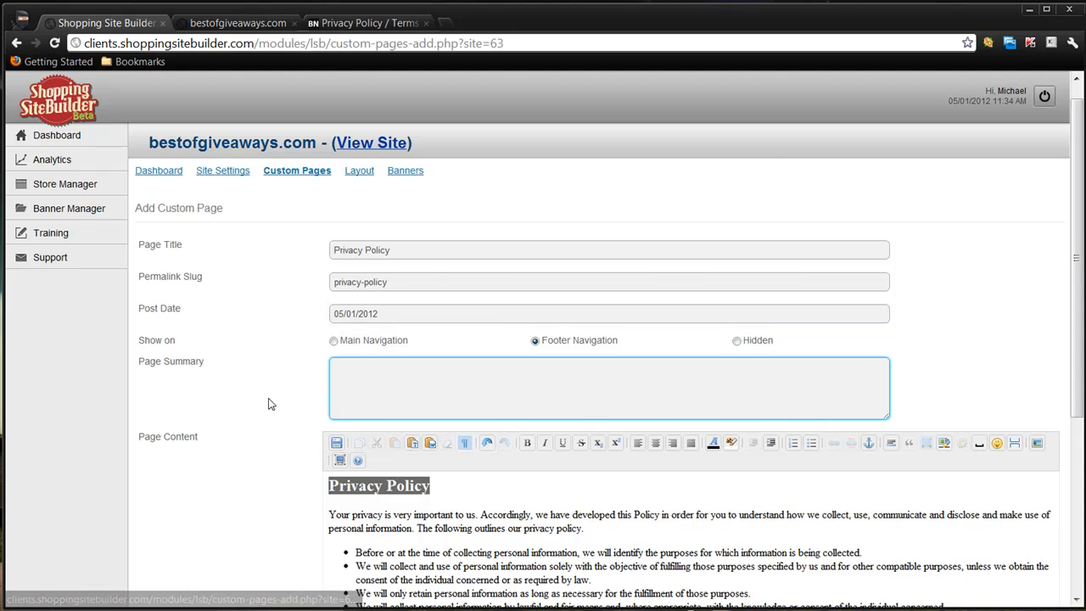
scroll(268, 404, "down", 1)
scroll(268, 404, "down", 3)
left_click(160, 531)
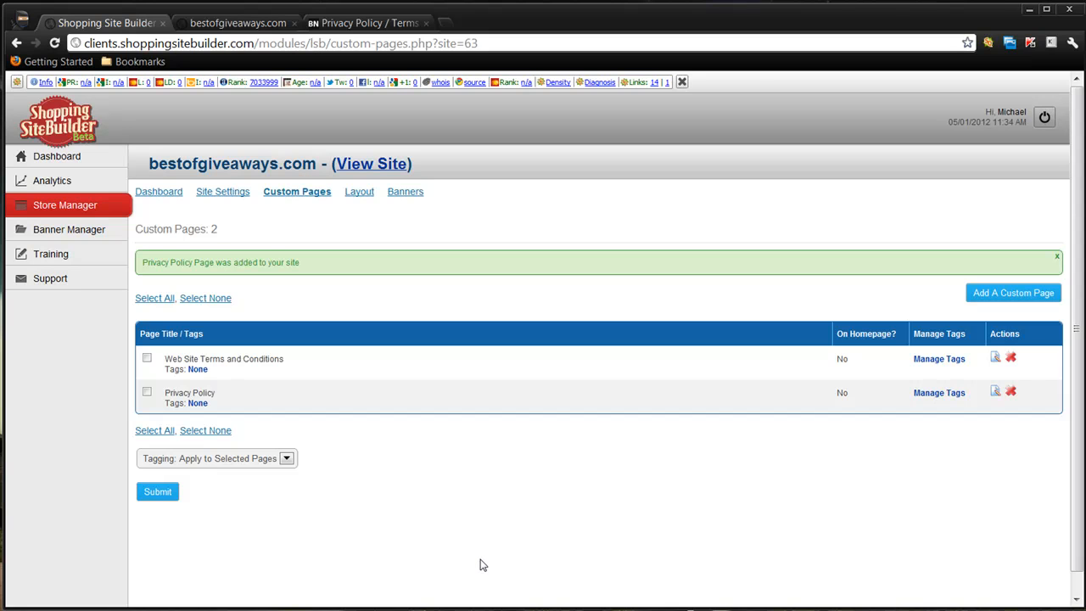
- Change the store's layout to the Premium Theme, save it and reopen the site settings
left_click(356, 196)
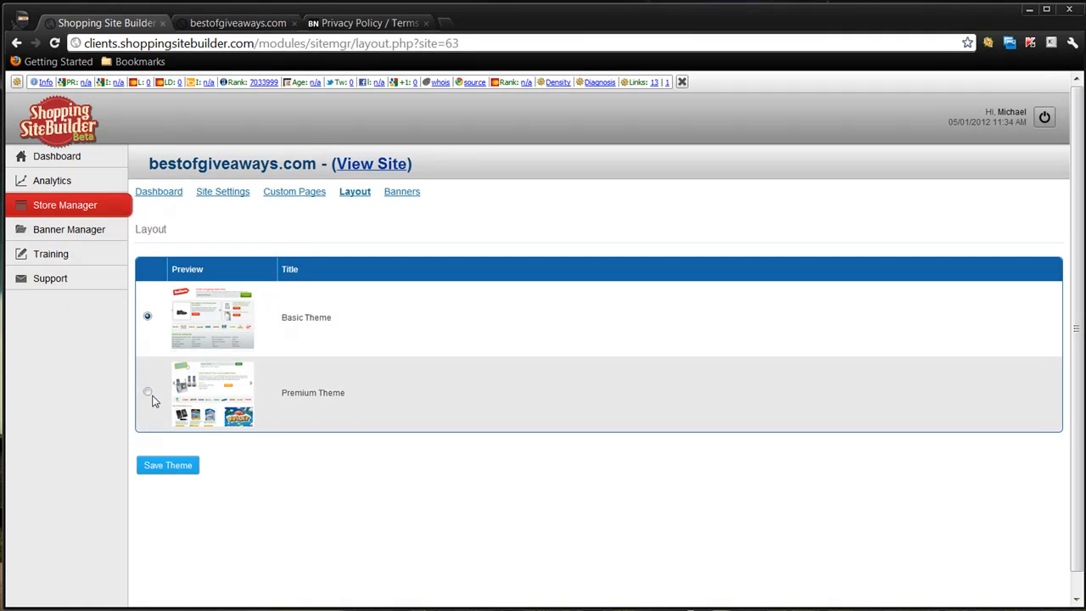
left_click(147, 393)
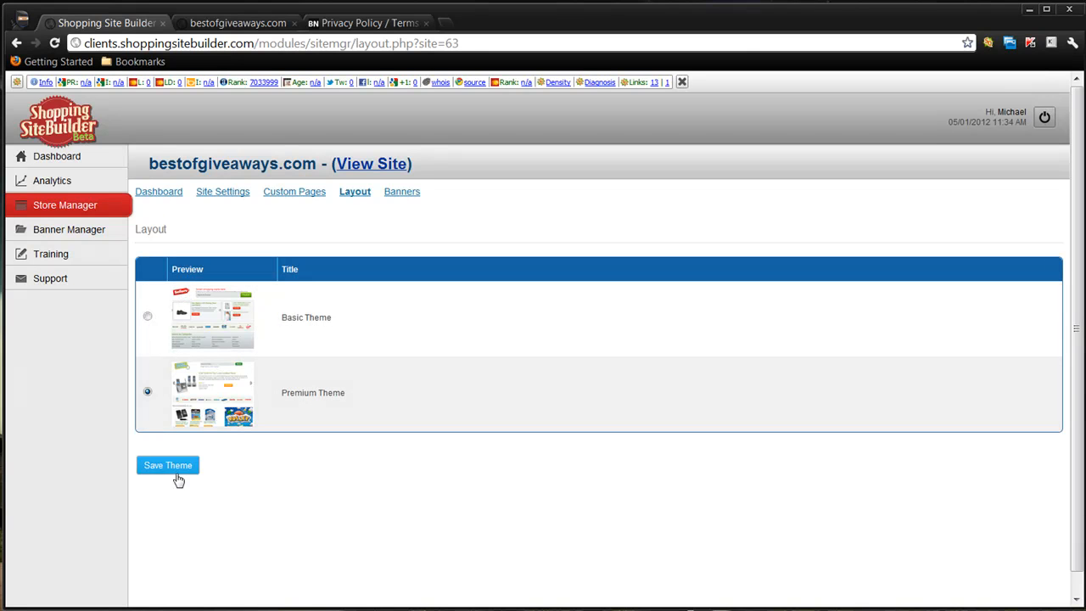
left_click(178, 478)
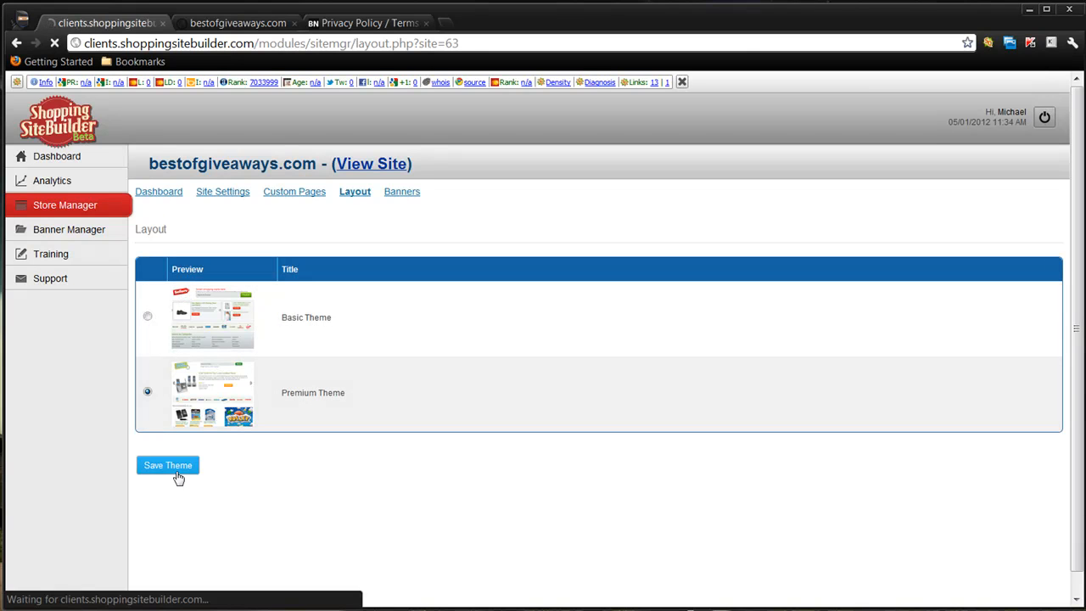
left_click(219, 194)
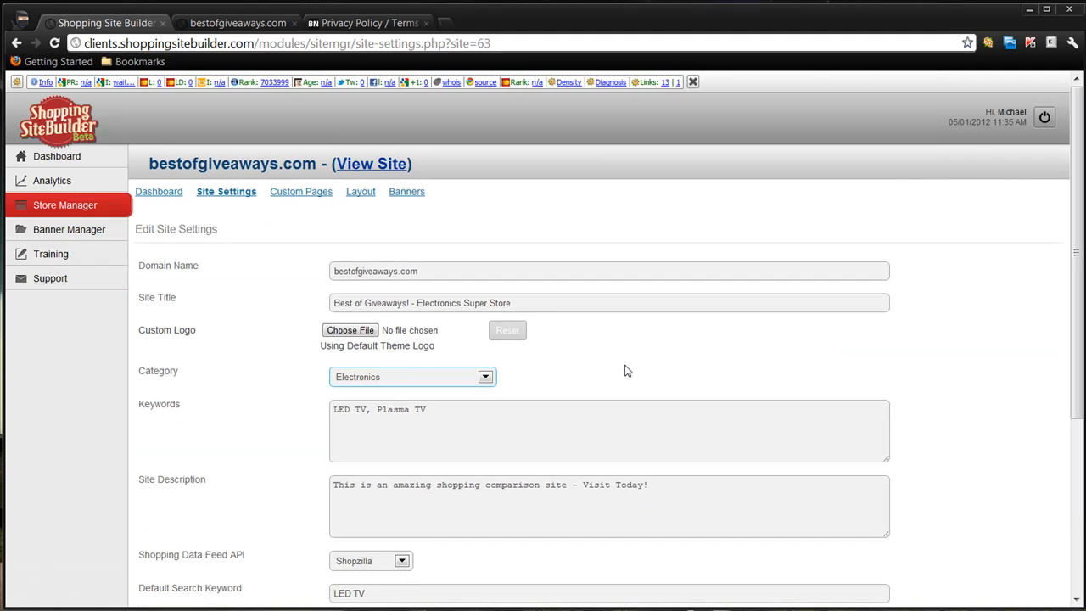
- Upload logo-bestgiveaways.png from the desktop as the store's custom logo and save the site settings
left_click(366, 337)
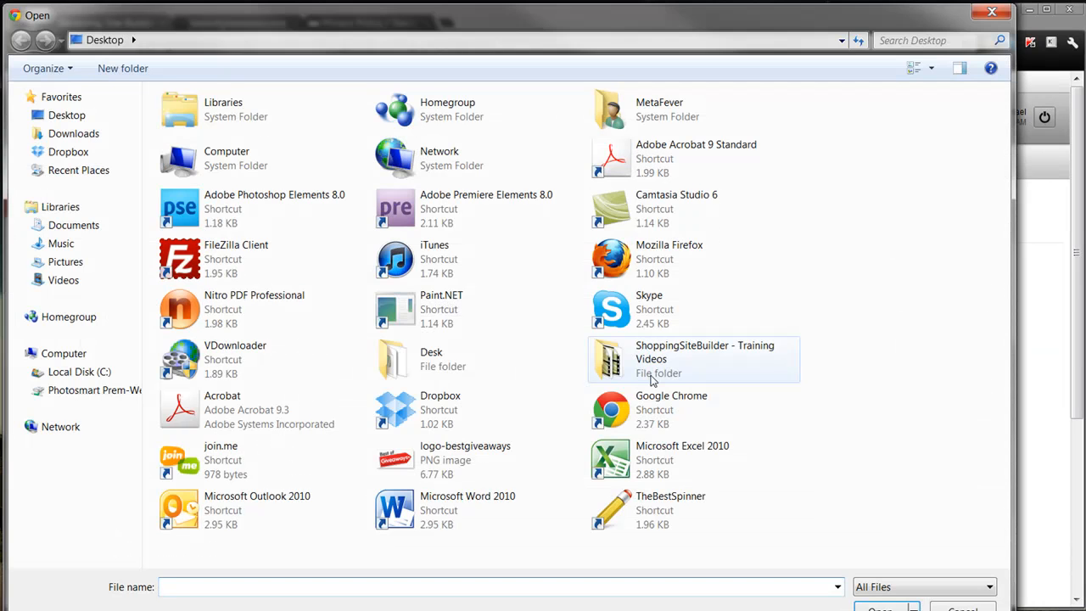
left_click(475, 458)
double_click(394, 454)
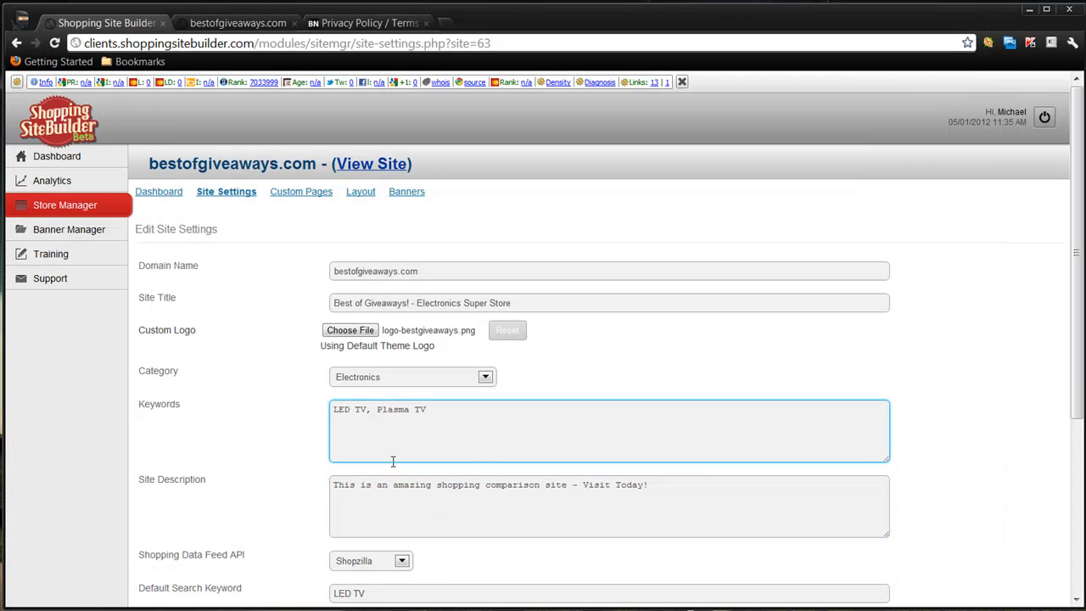
scroll(308, 468, "down", 3)
left_click(156, 536)
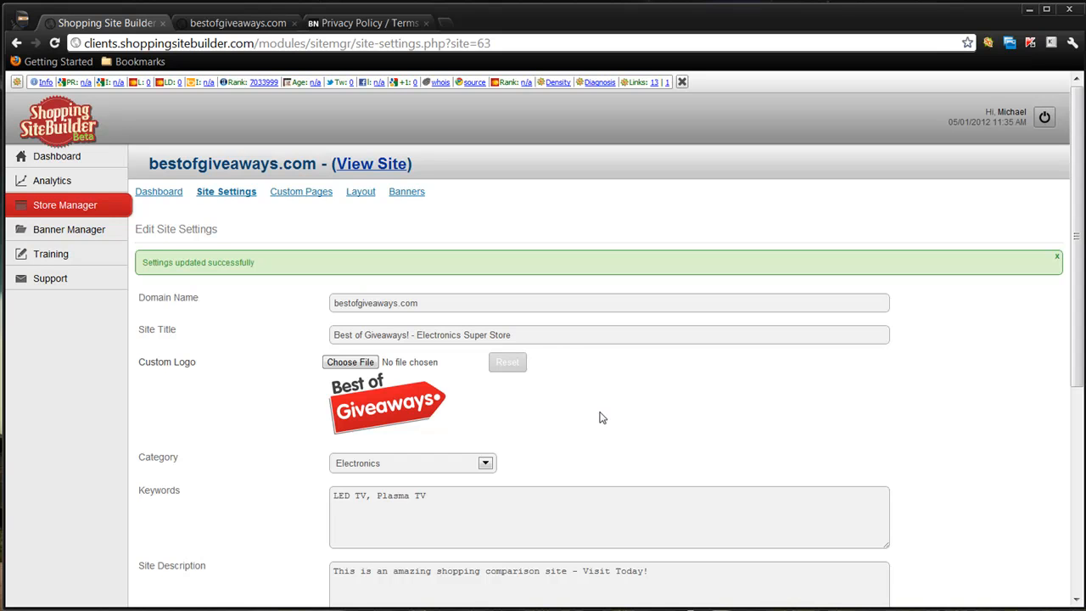
- Assign the 468x60 - Adsense2 banner to the store's Banner (468 x 60) slot, save the banner settings and return to the store list
left_click(416, 193)
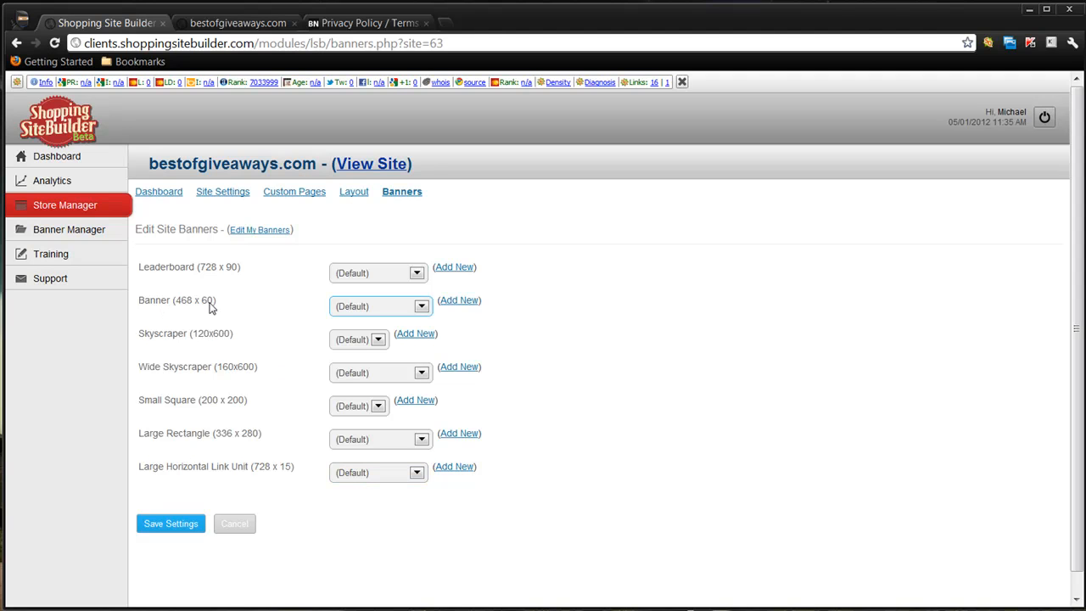
left_click(421, 307)
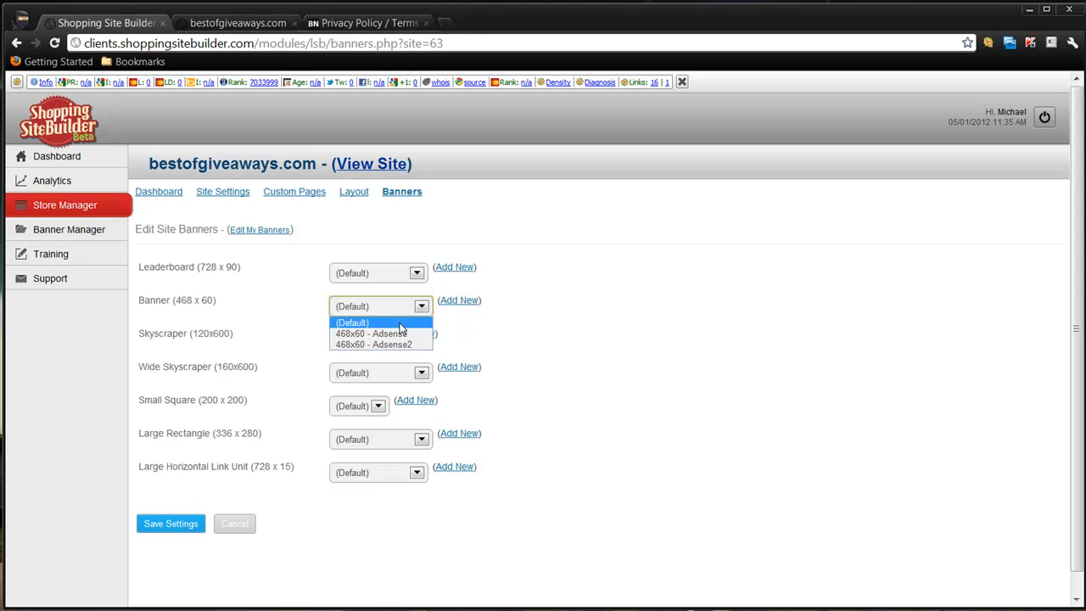
left_click(403, 345)
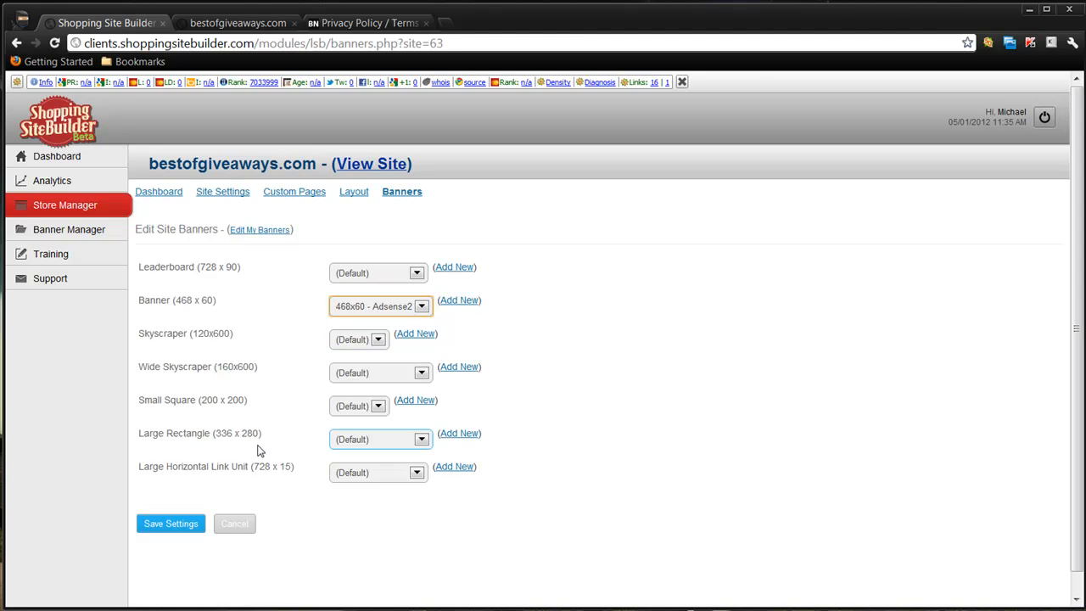
left_click(167, 526)
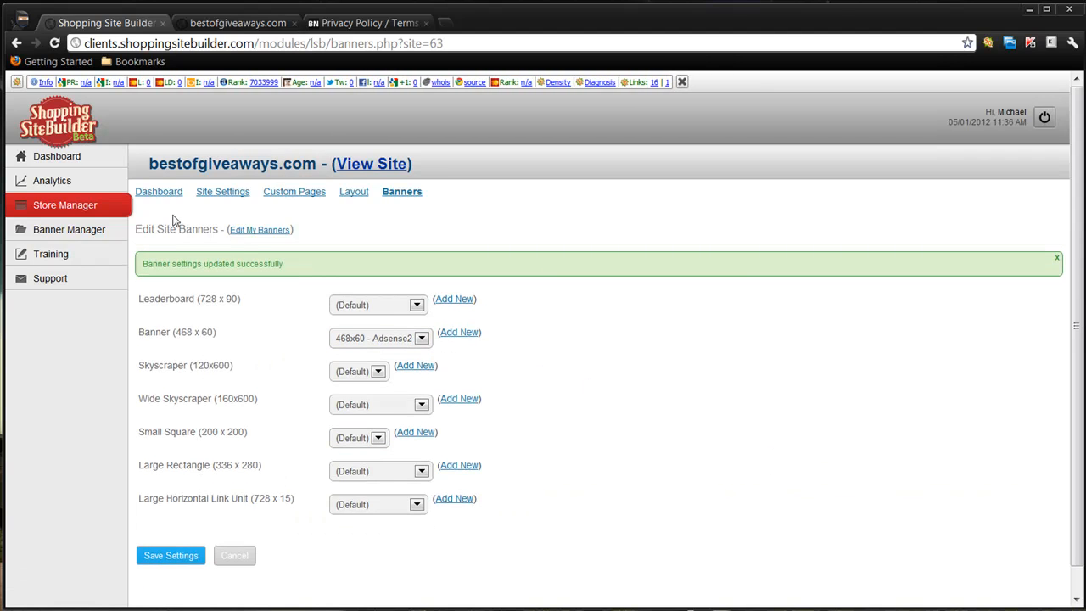
left_click(157, 192)
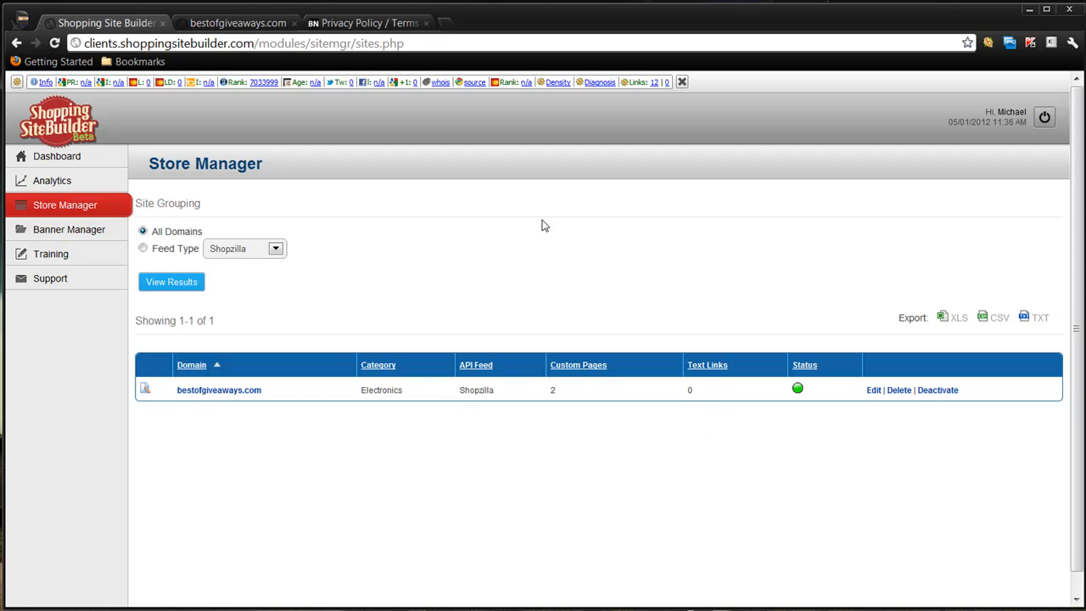
- Reload the live bestofgiveaways.com home page and review its logo, default search keyword, featured products, recommendations and categories
left_click(235, 24)
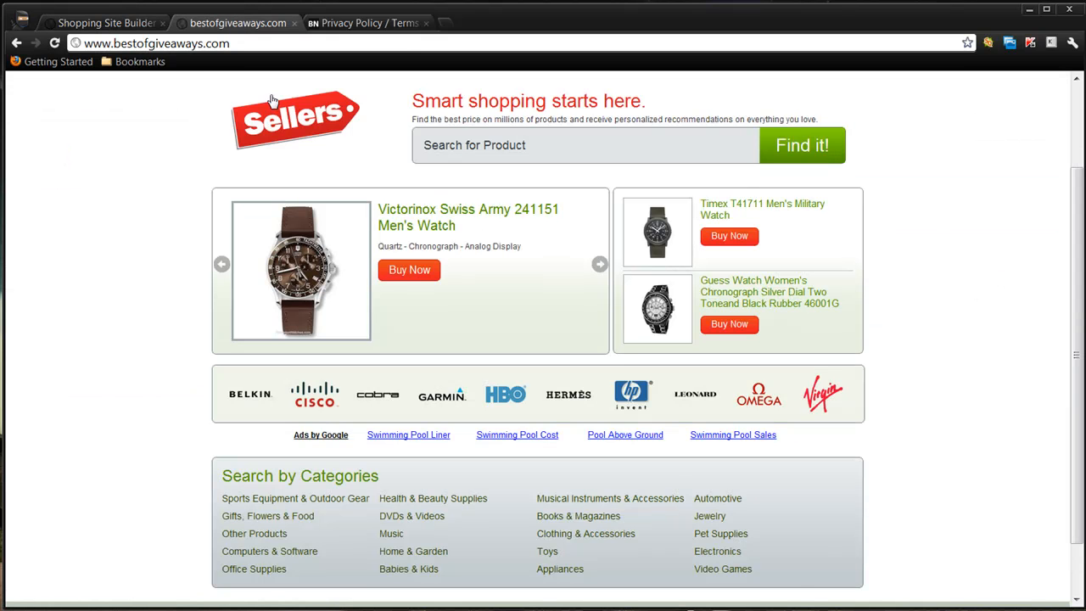
left_click(55, 43)
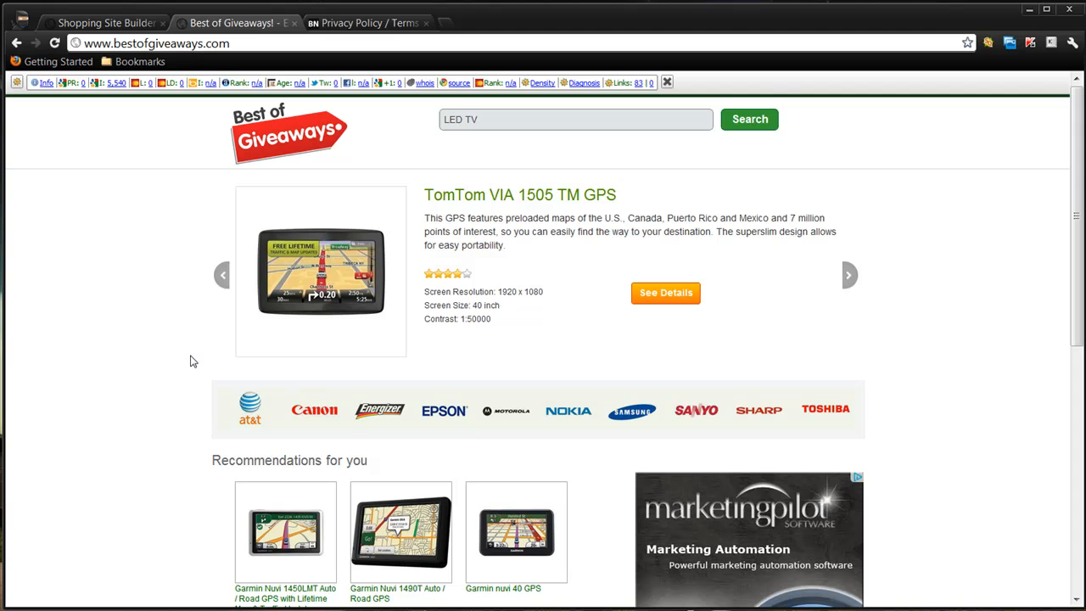
left_click(447, 118)
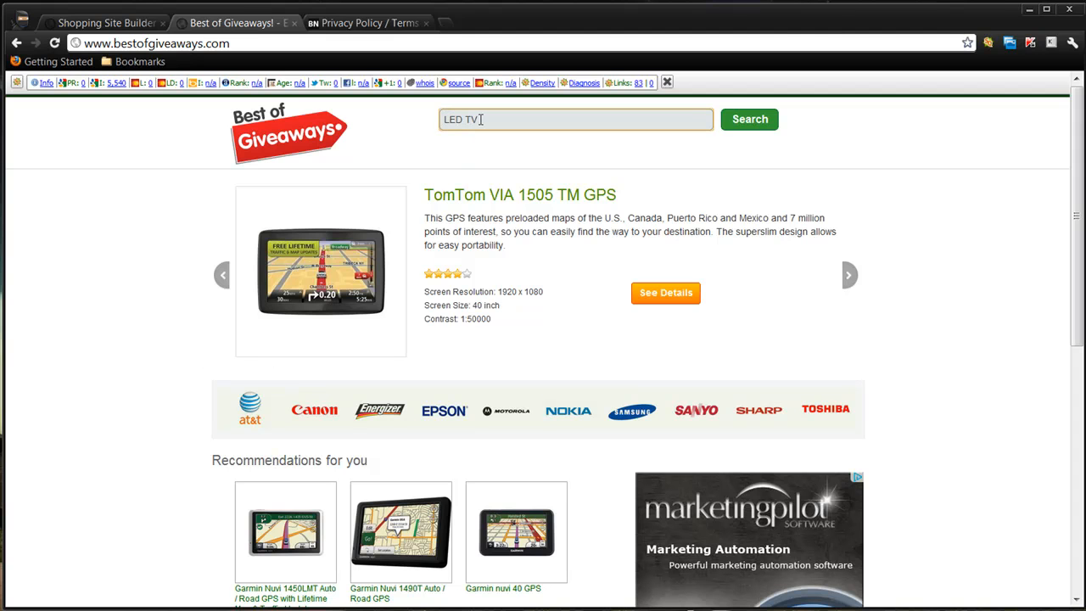
left_click(481, 119)
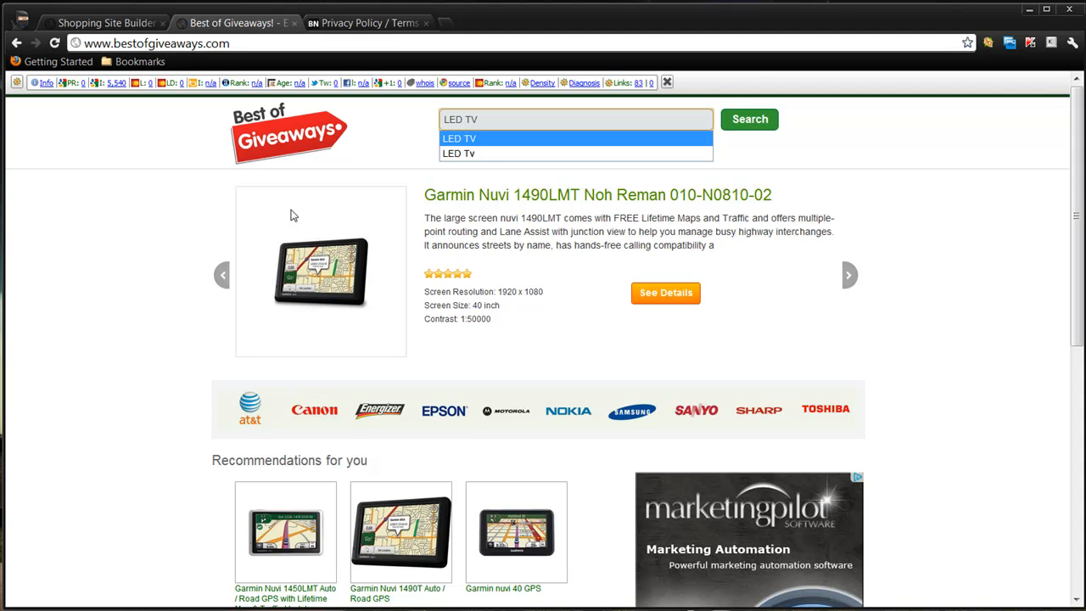
left_click(173, 299)
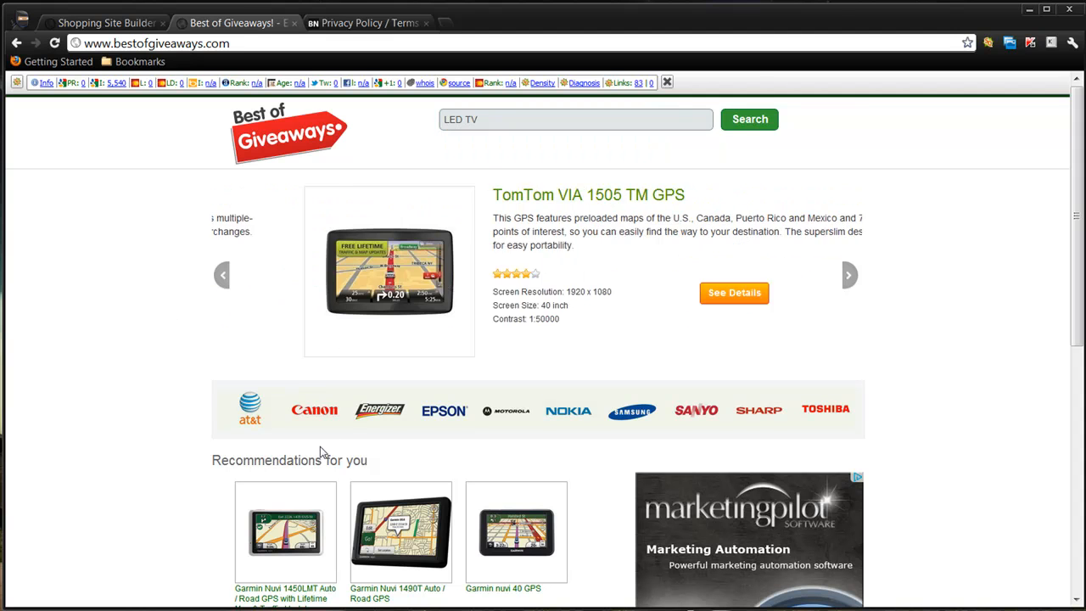
scroll(450, 262, "down", 3)
scroll(450, 265, "up", 2)
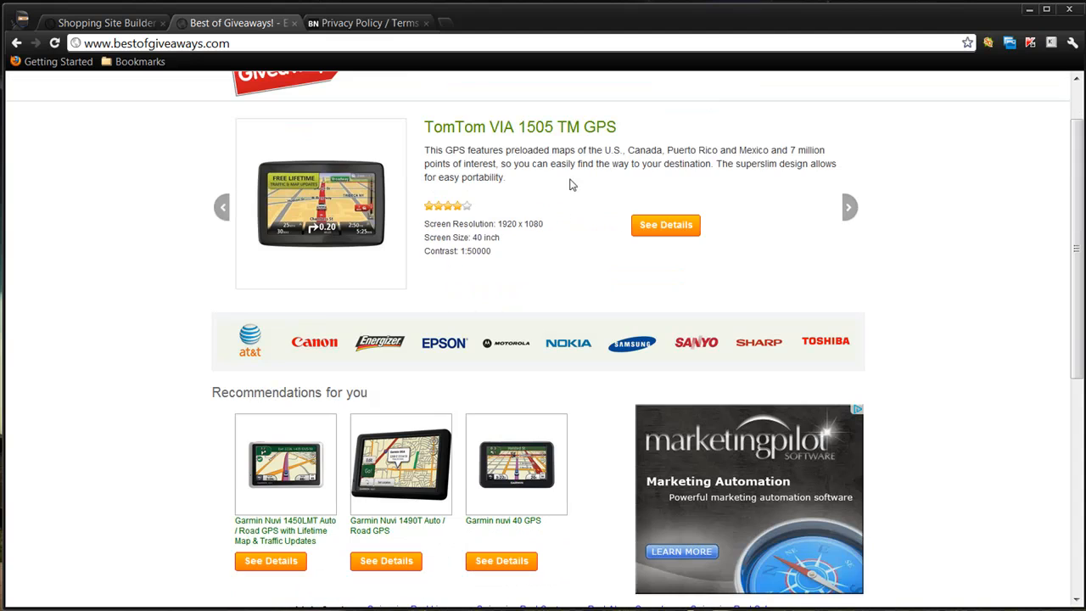
scroll(471, 364, "down", 3)
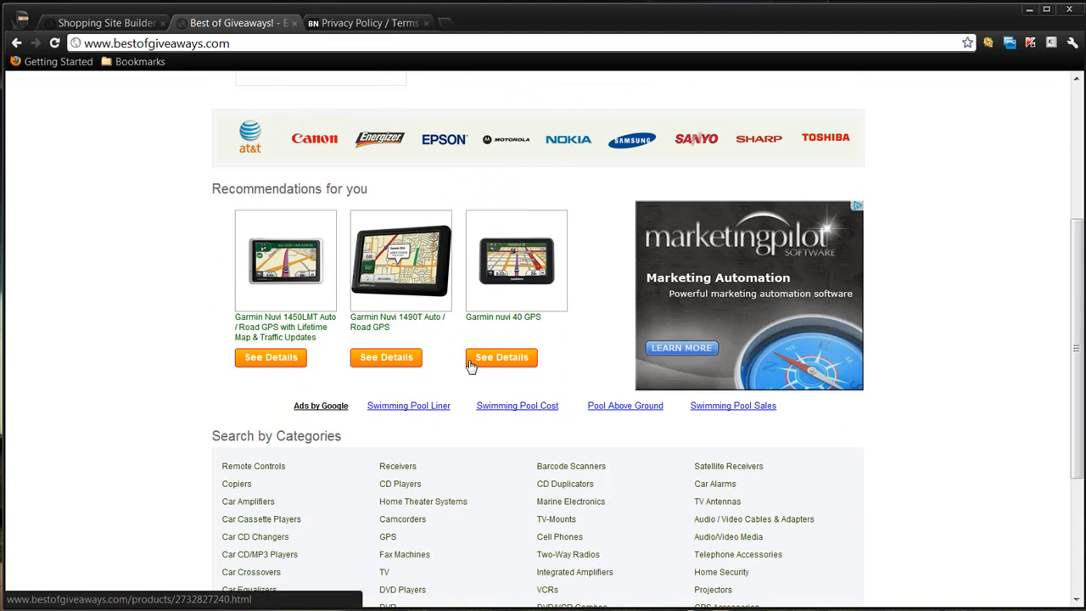
scroll(471, 365, "up", 4)
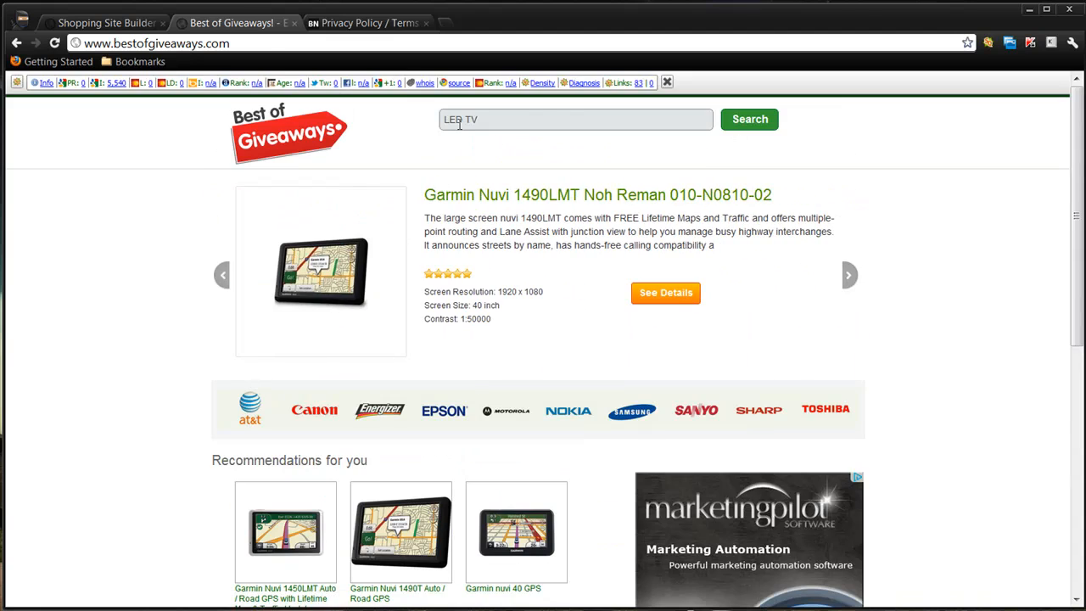
- Search the live store for LED TV and look through the product results and surrounding ads
left_click(755, 121)
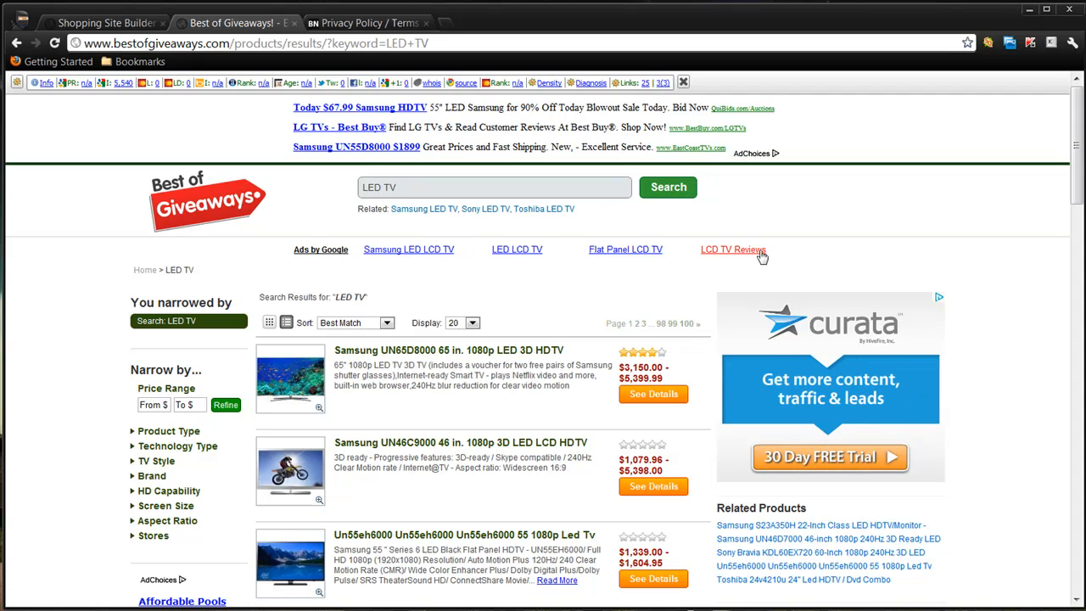
scroll(1004, 426, "down", 2)
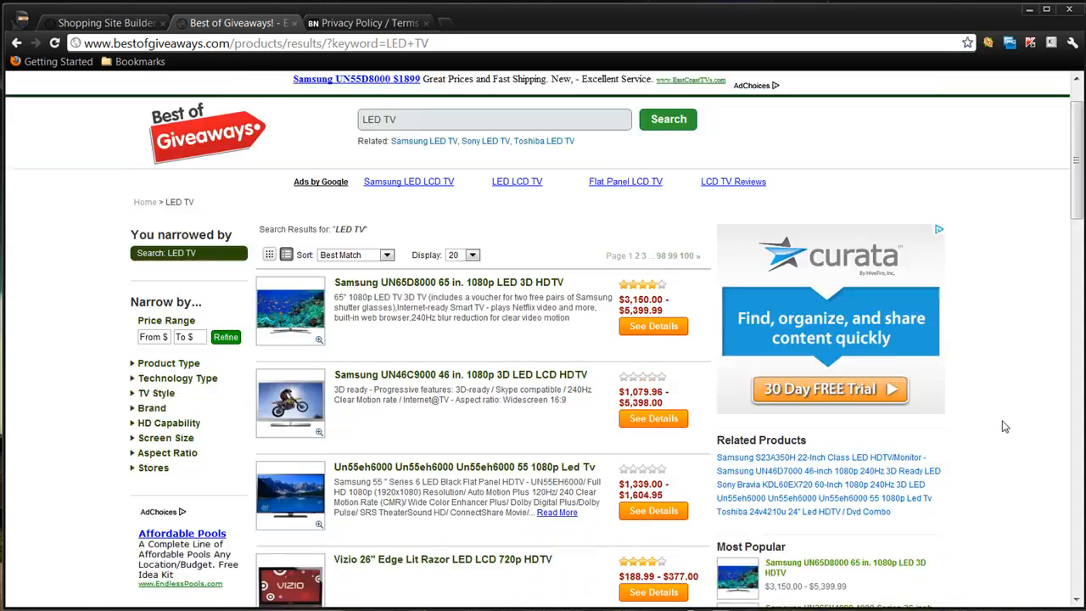
scroll(1007, 427, "down", 8)
scroll(1007, 426, "up", 3)
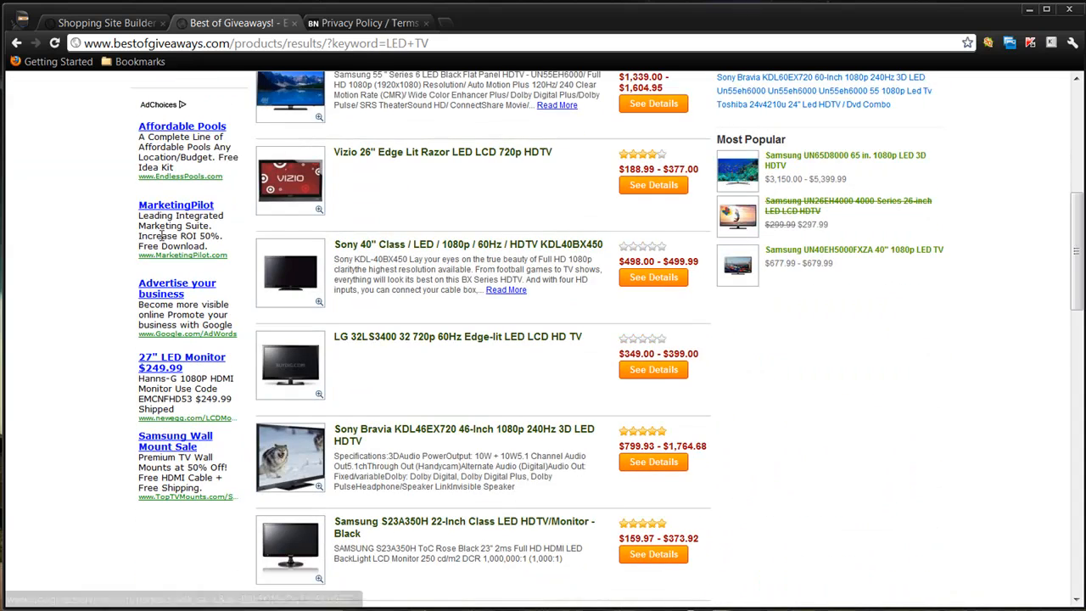
scroll(979, 435, "up", 6)
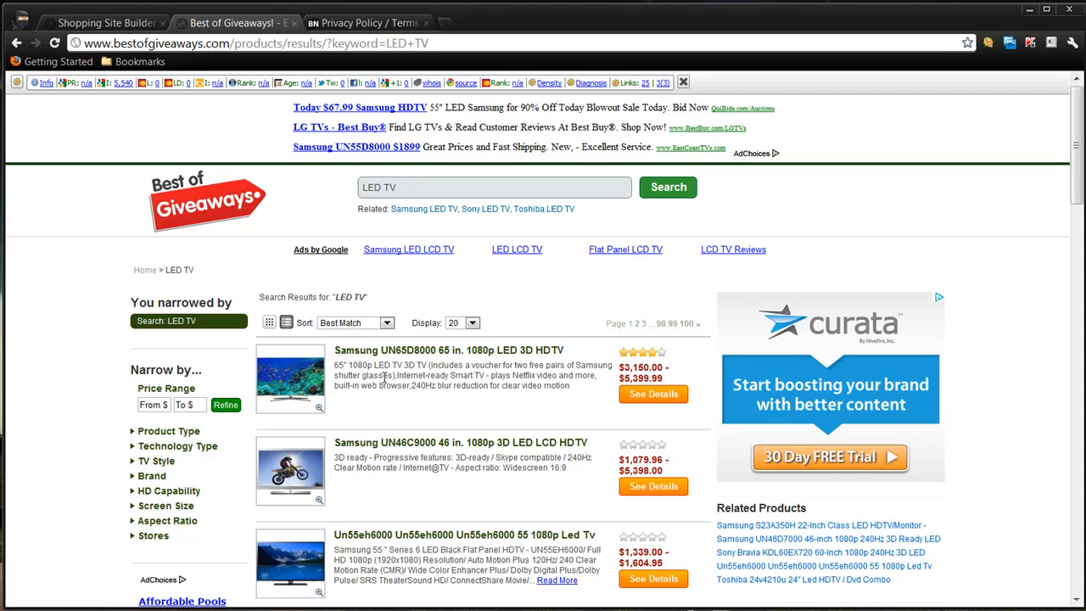
- Open the details of the Samsung UN65D8000 65 in. LED 3D HDTV and review its store price comparison
left_click(652, 397)
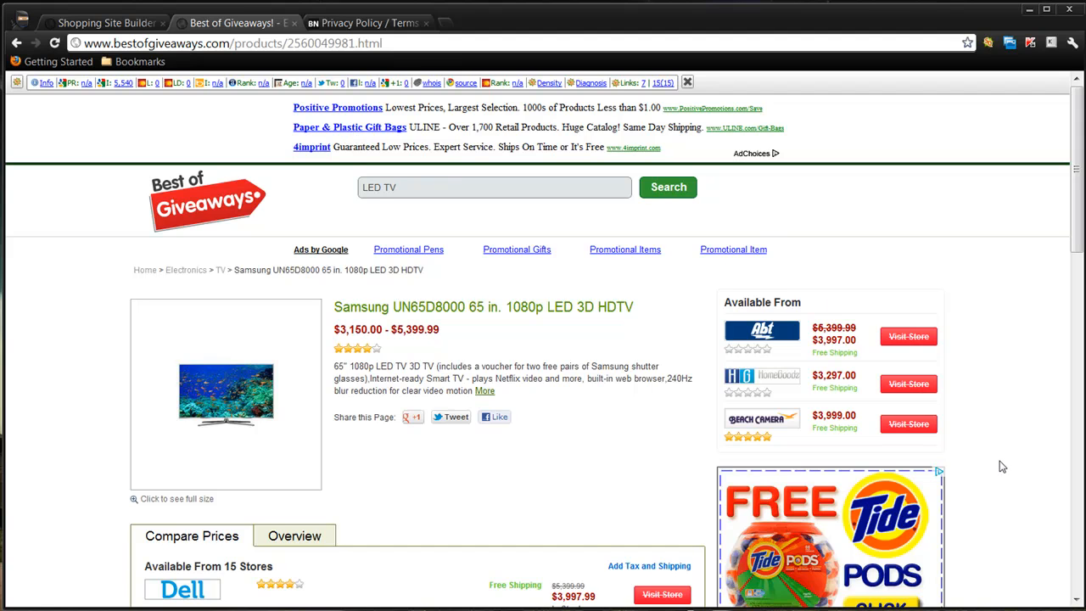
scroll(1001, 467, "down", 3)
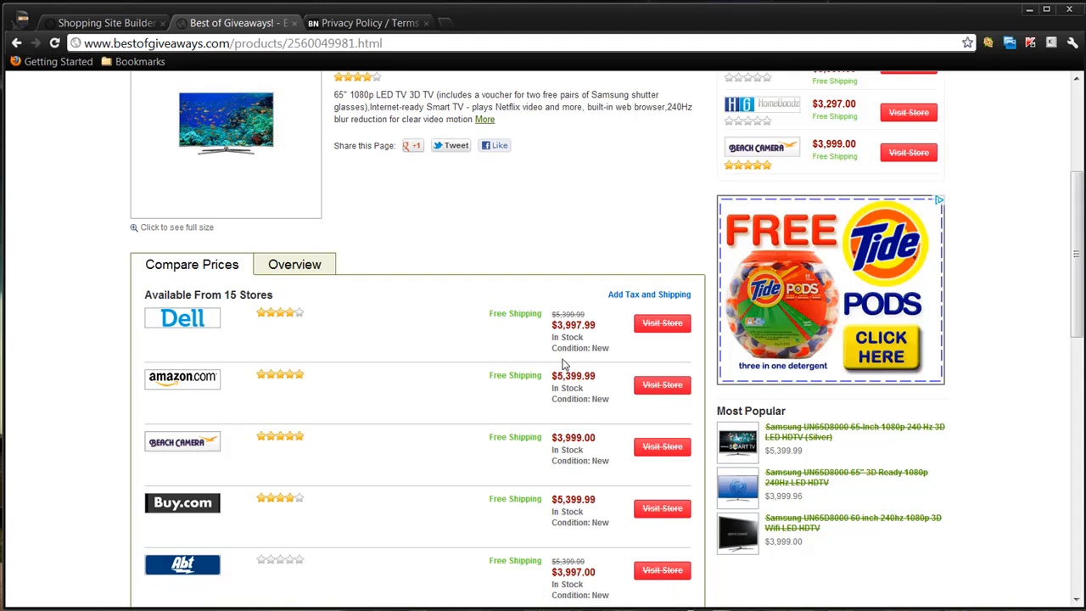
mouse_move(558, 327)
left_mouse_down()
mouse_move(593, 328)
mouse_move(570, 328)
left_mouse_up()
left_click(460, 344)
scroll(424, 345, "up", 2)
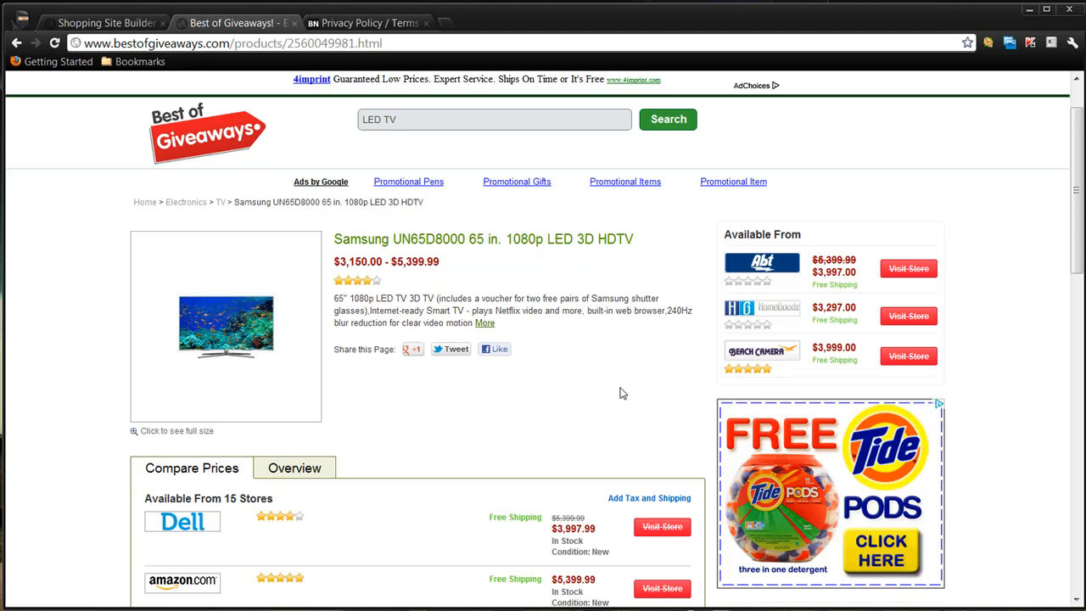
- Open the Site Map from the product page's footer, look through its page and category links, and return to the store's home page
scroll(619, 395, "down", 12)
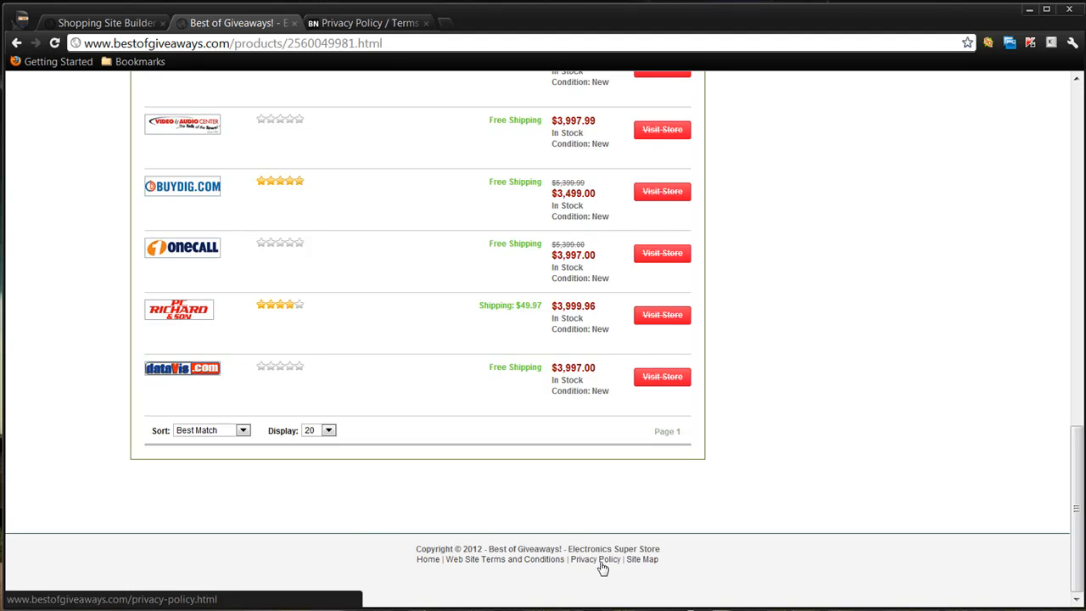
left_click(643, 559)
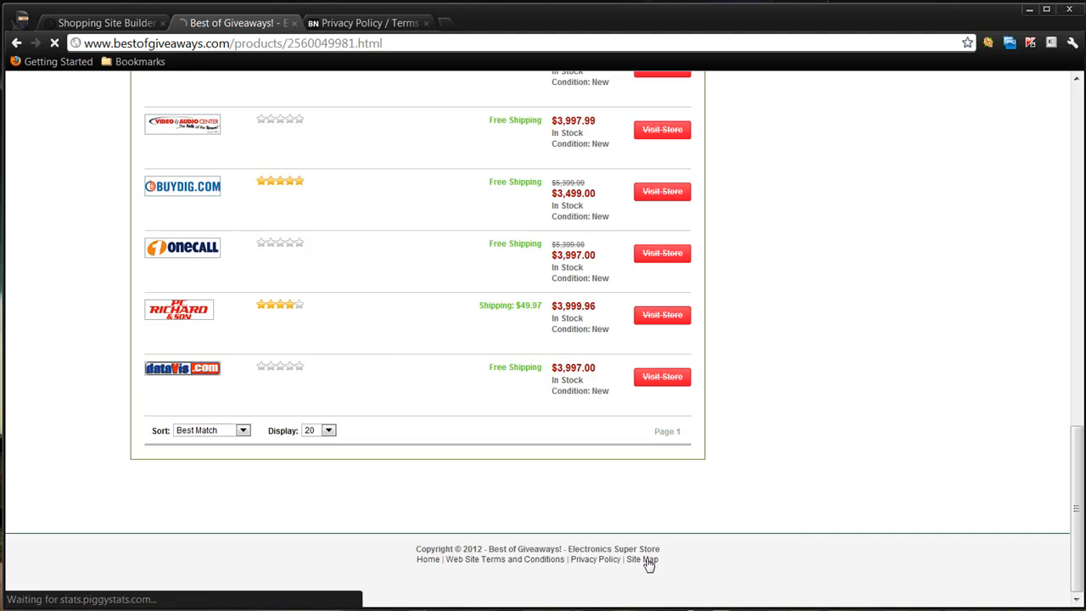
scroll(717, 415, "down", 3)
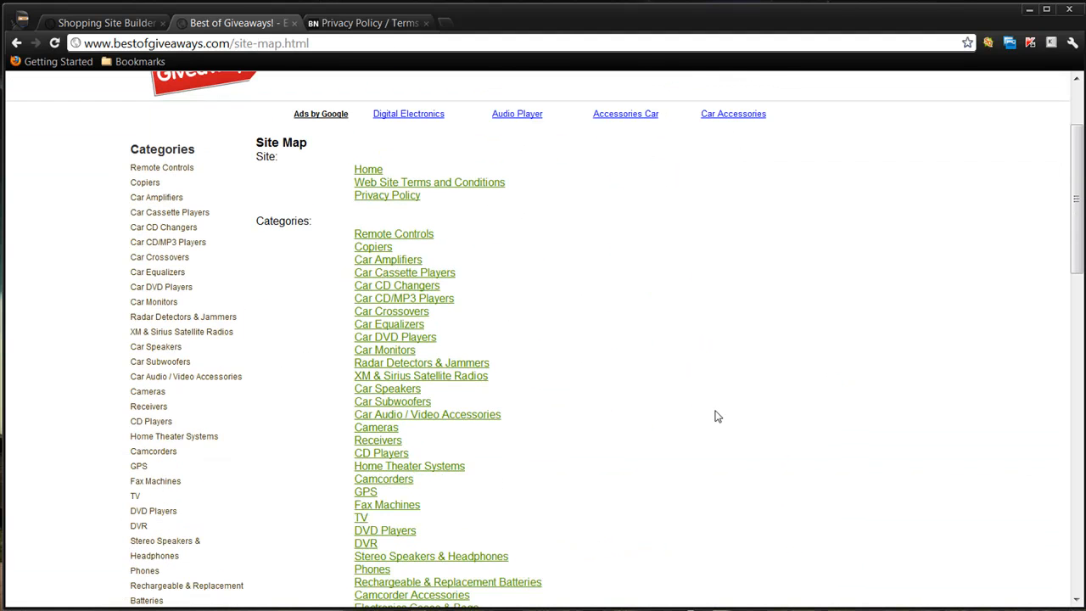
scroll(187, 346, "down", 8)
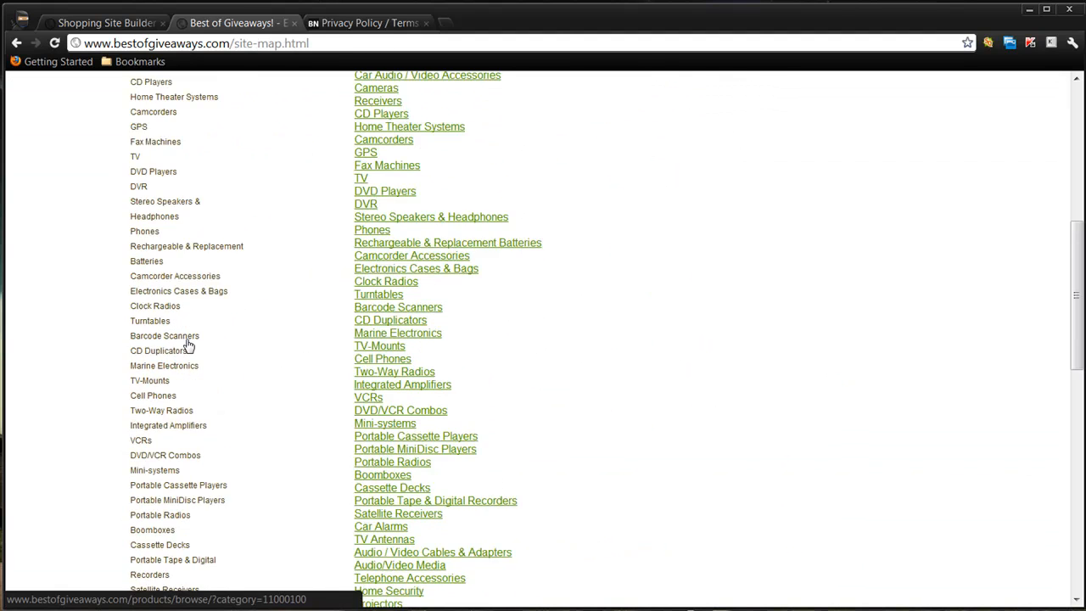
scroll(189, 345, "up", 5)
scroll(188, 345, "up", 9)
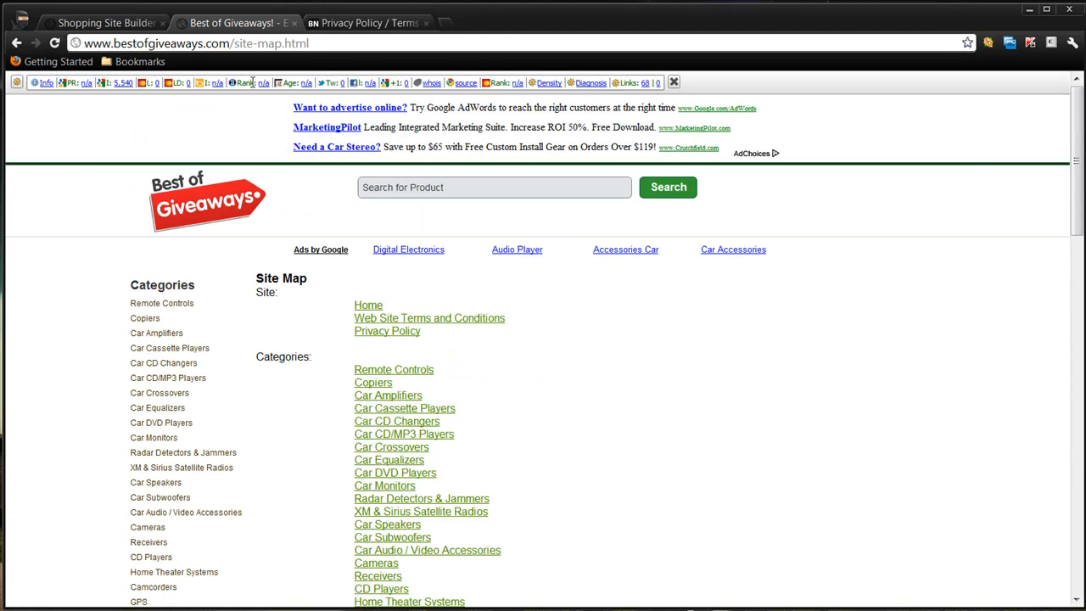
left_click(225, 198)
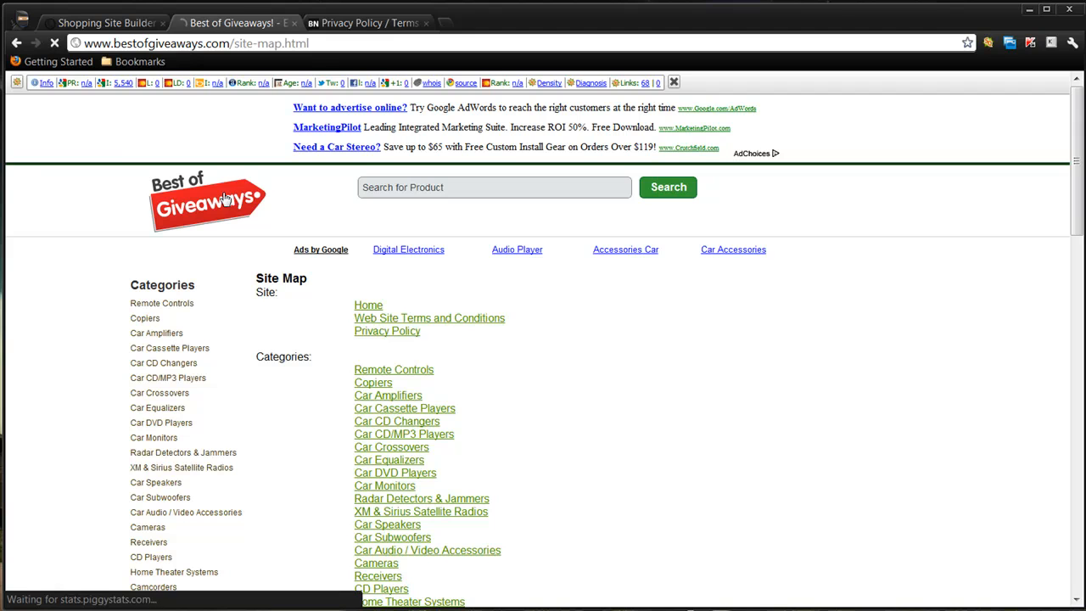